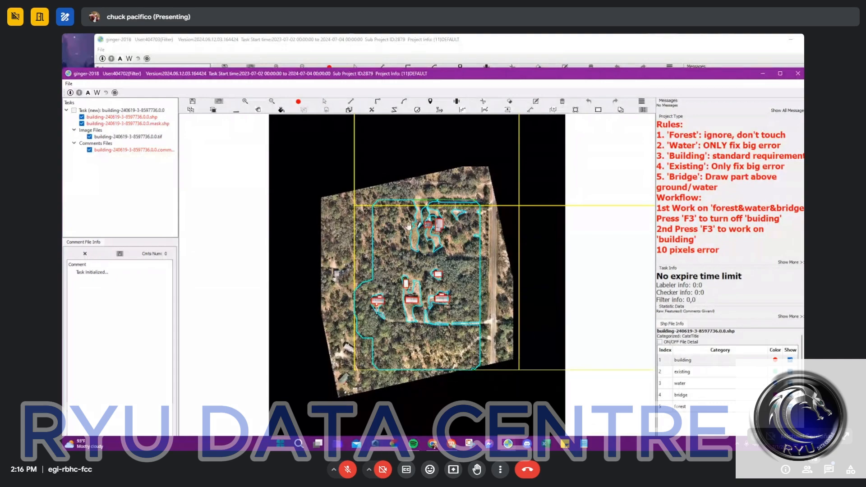
# Bring the second annotation window forward and inspect the octagonal area of task building-240619-3-8811899.0.0.
pyautogui.click(451, 66)
pyautogui.scroll(3, 504, 264)
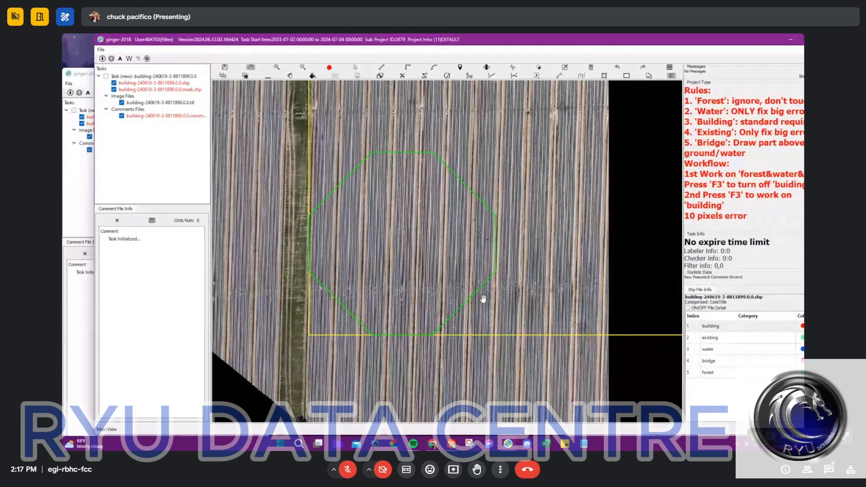
pyautogui.scroll(-2, 470, 252)
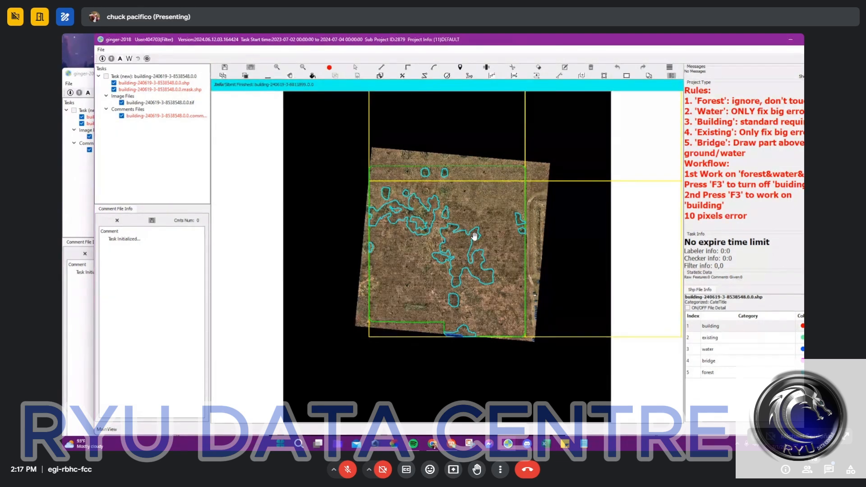
# Bring up and maximize the window with task building-240619-3-8597736.0.0, and hide its water, bridge and forest outlines.
pyautogui.click(74, 231)
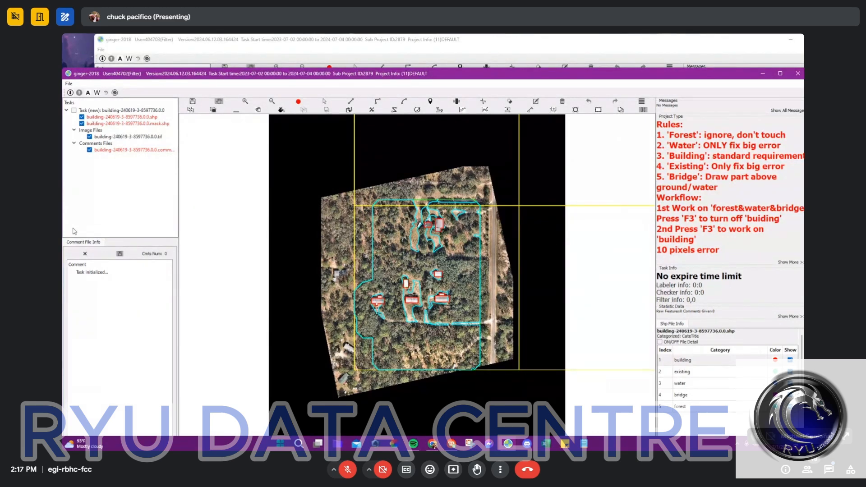
pyautogui.doubleClick(482, 78)
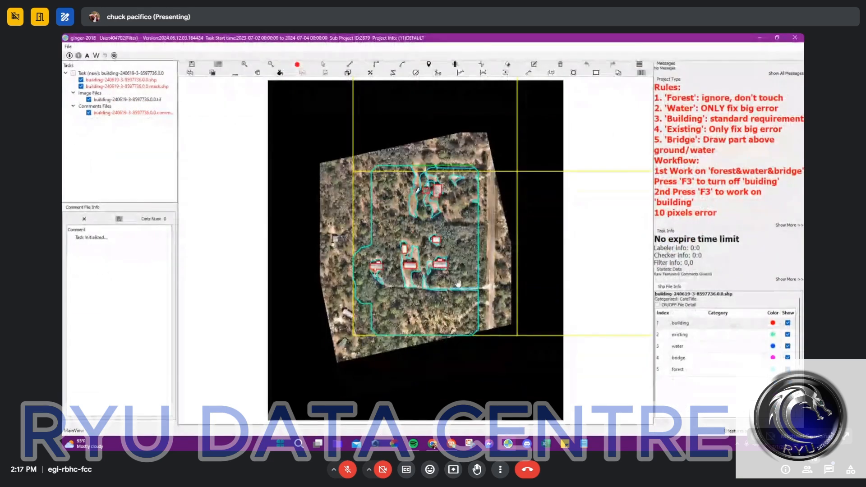
pyautogui.scroll(3, 454, 244)
pyautogui.scroll(-3, 410, 194)
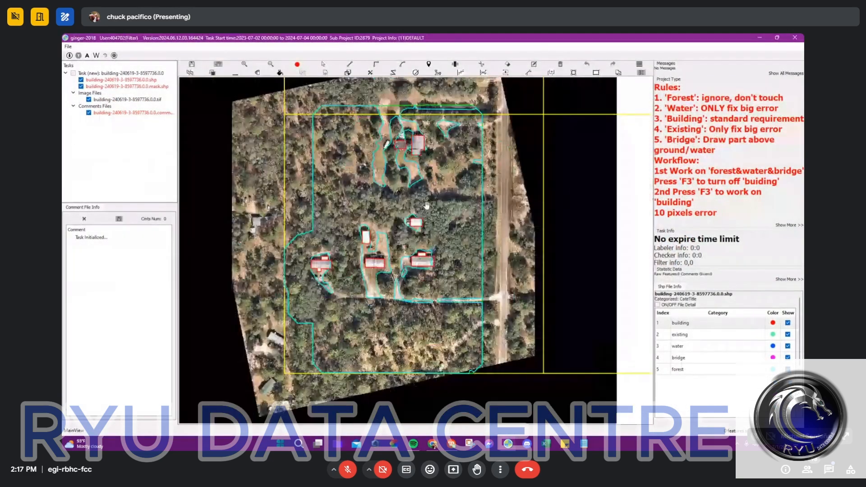
pyautogui.press('F3')
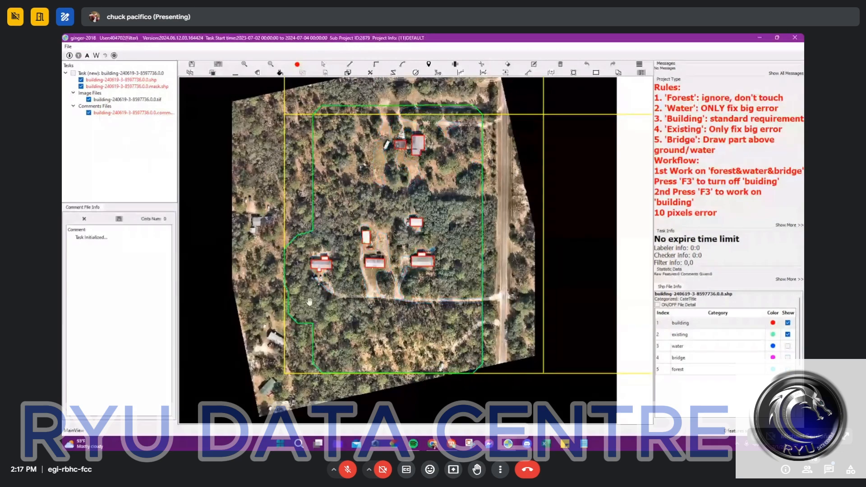
# Compare the building outlines of task building-240619-3-8597736.0.0 with the bare aerial imagery.
pyautogui.scroll(3, 311, 272)
pyautogui.moveTo(338, 213); pyautogui.dragTo(353, 273)
pyautogui.press('F3')
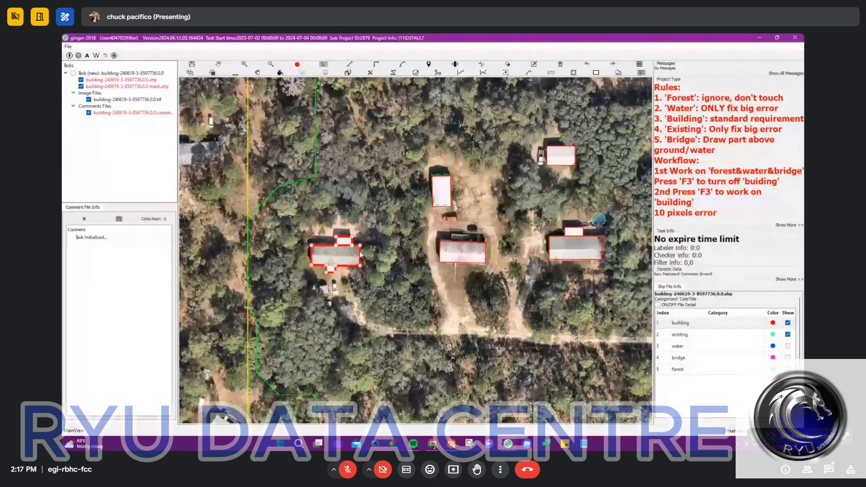
pyautogui.moveTo(452, 251); pyautogui.dragTo(463, 302)
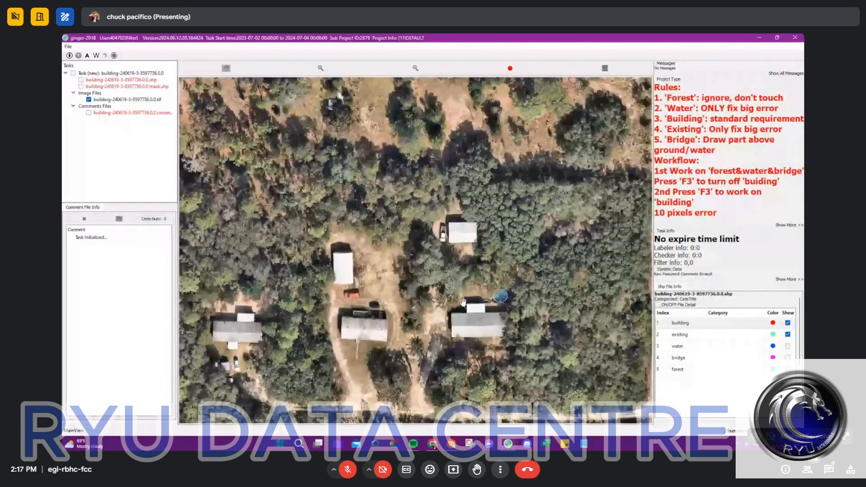
pyautogui.press('F3')
pyautogui.scroll(-3, 428, 209)
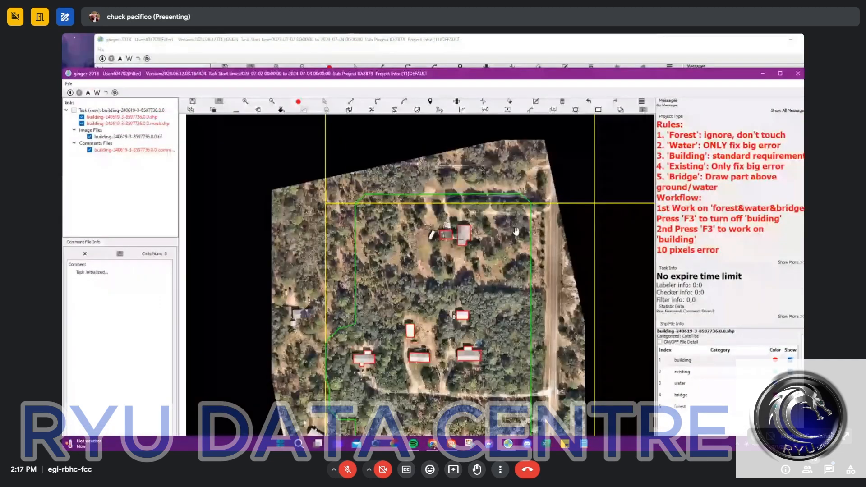
pyautogui.press('F3')
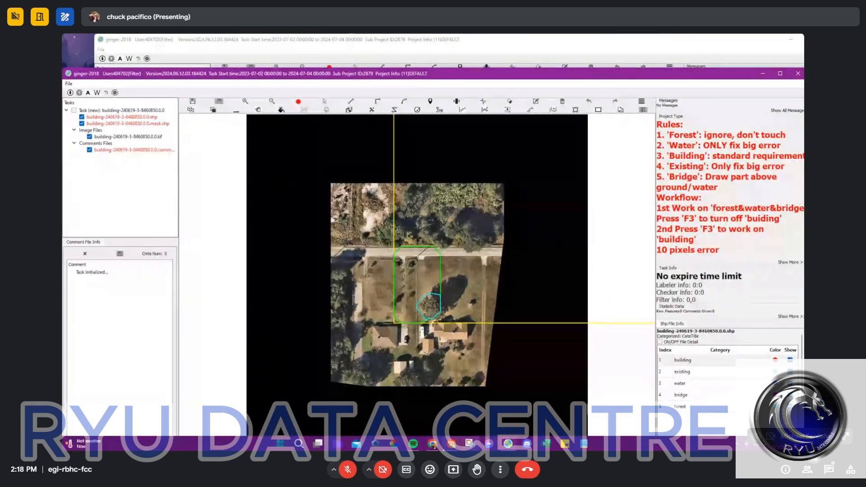
# Switch to the Google Meet call in the browser, check it and minimize the browser.
pyautogui.moveTo(435, 445)
pyautogui.click(417, 409)
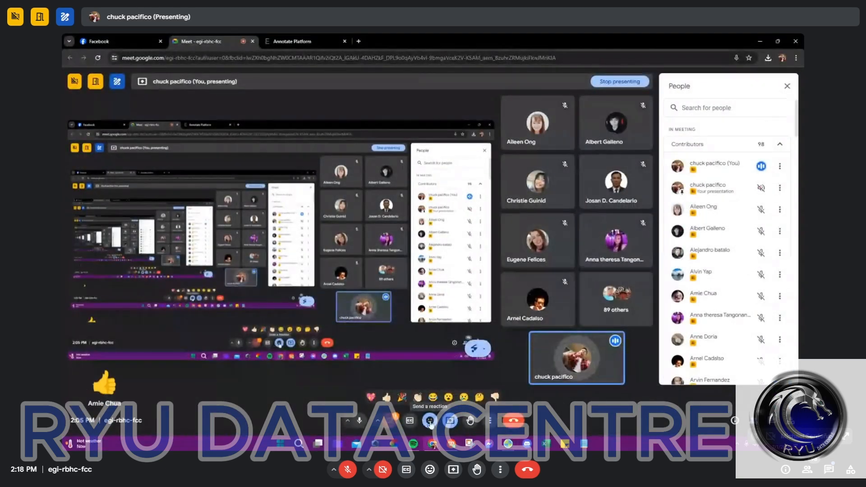
pyautogui.click(760, 42)
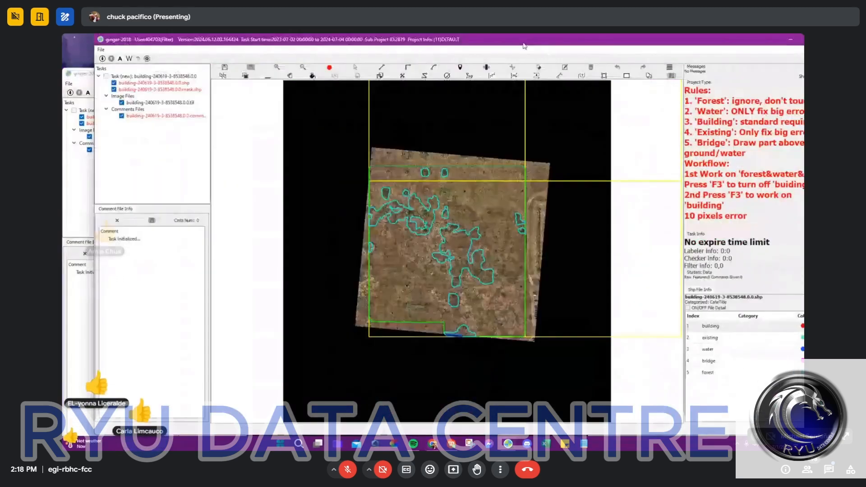
# Maximize the window with task building-240619-3-8538548.0.0 and inspect its aerial imagery with the overlays hidden.
pyautogui.scroll(1, 473, 299)
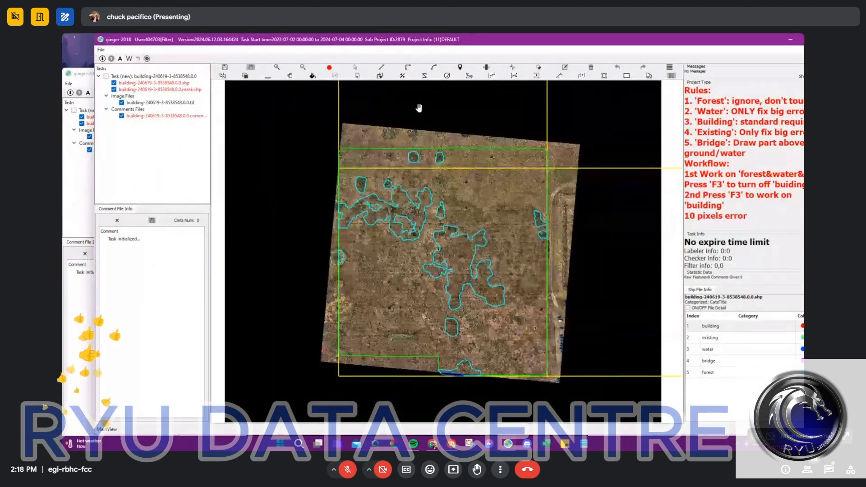
pyautogui.press('F3')
pyautogui.scroll(5, 472, 299)
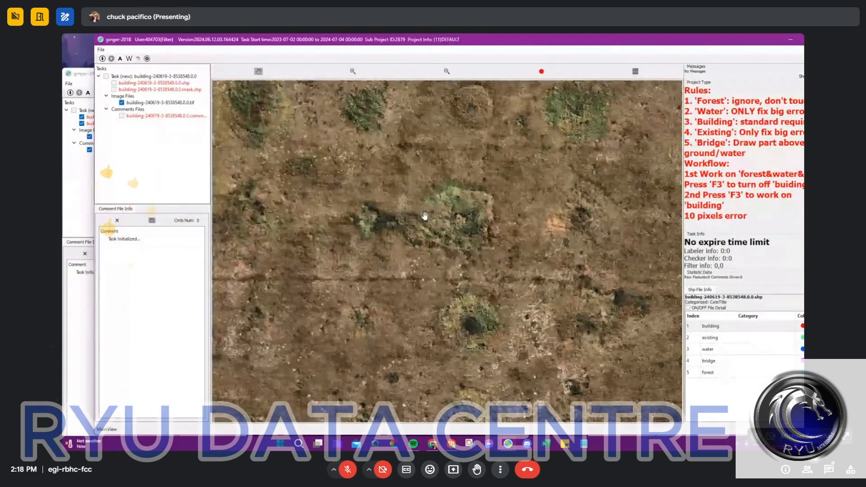
pyautogui.scroll(-3, 443, 225)
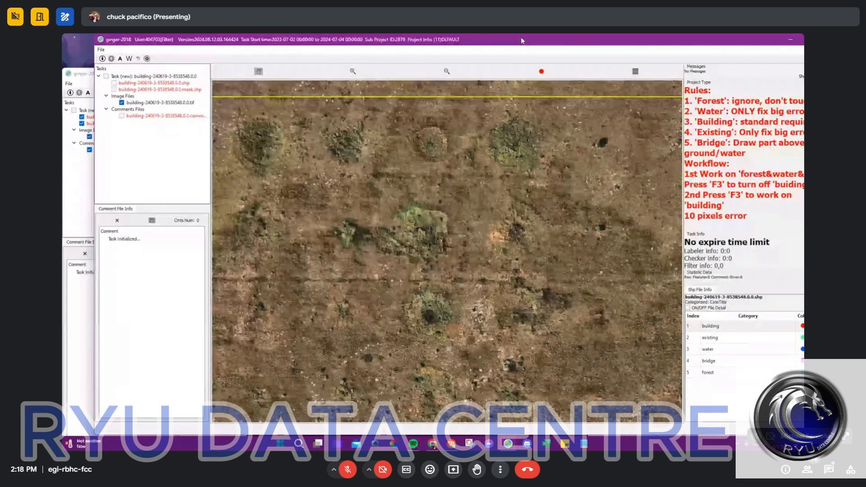
pyautogui.doubleClick(497, 43)
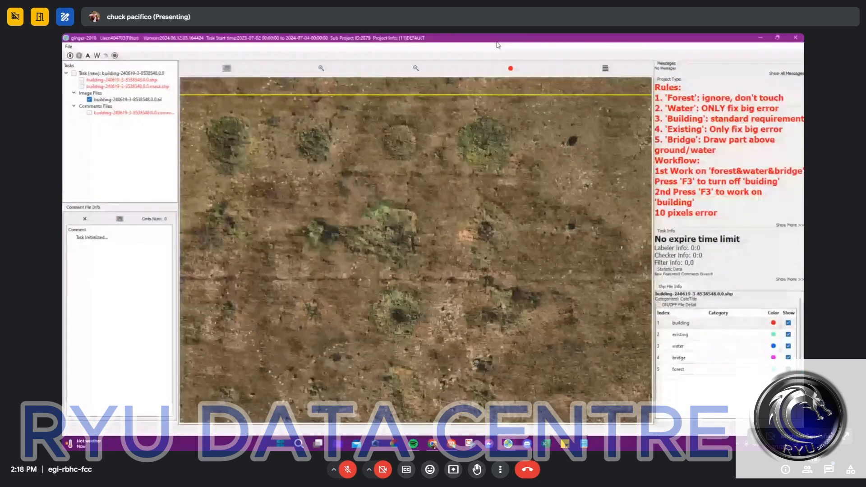
pyautogui.scroll(-2, 467, 265)
pyautogui.scroll(-1, 467, 265)
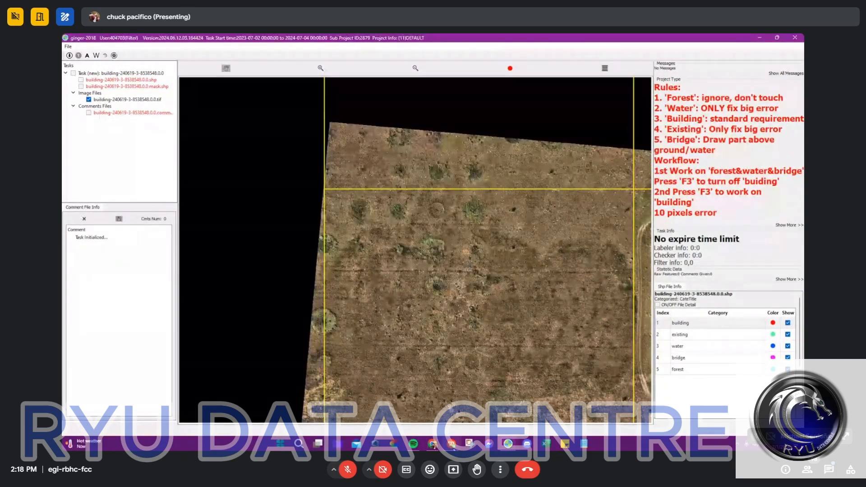
# Return to the Google Meet call, dismiss the Messenger notification and minimize the browser again.
pyautogui.moveTo(451, 444)
pyautogui.click(386, 406)
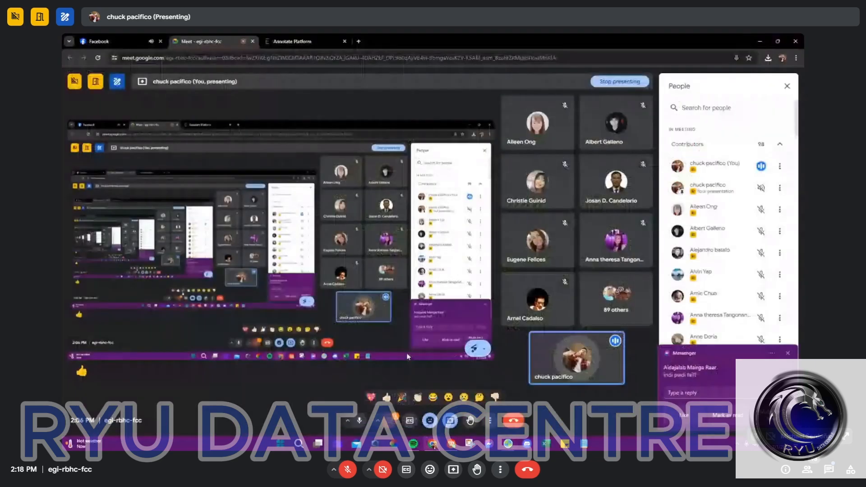
pyautogui.click(788, 354)
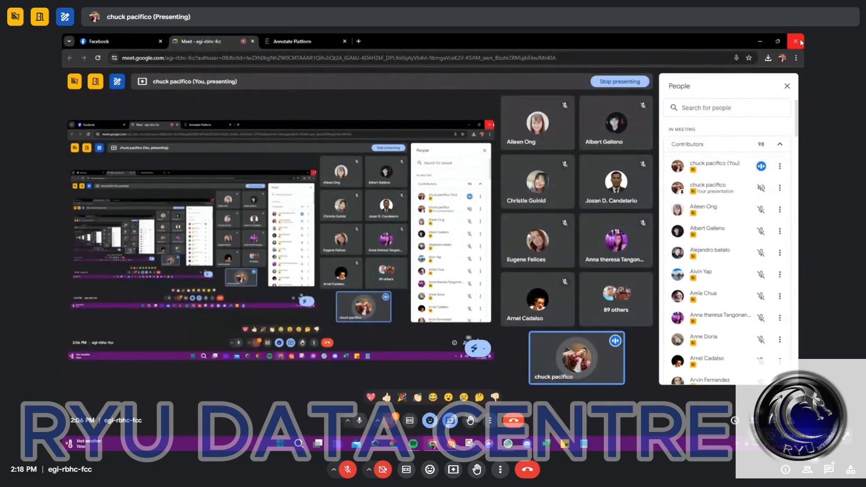
pyautogui.click(760, 41)
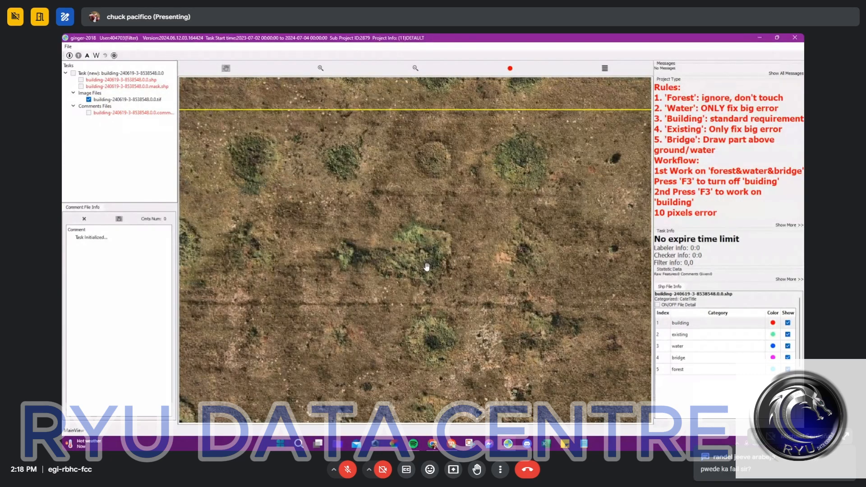
pyautogui.scroll(3, 329, 249)
pyautogui.press('a')
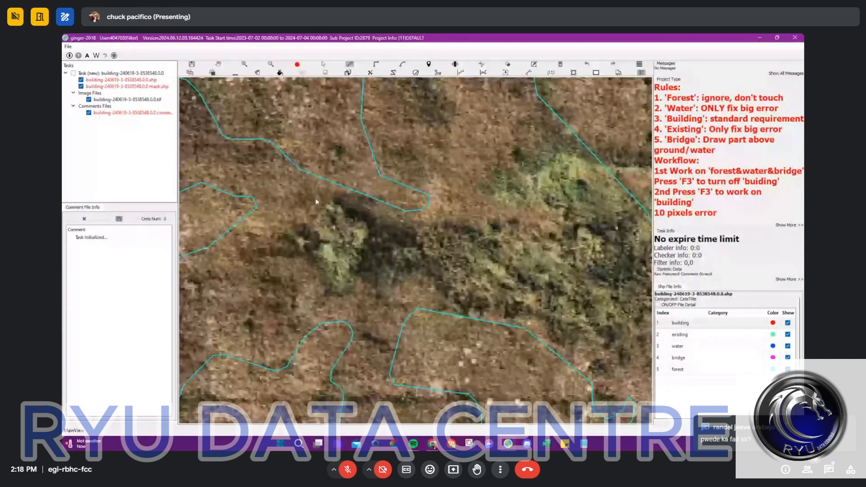
pyautogui.click(311, 200)
pyautogui.click(275, 299)
pyautogui.click(333, 312)
pyautogui.click(388, 268)
pyautogui.click(372, 209)
pyautogui.scroll(-3, 392, 219)
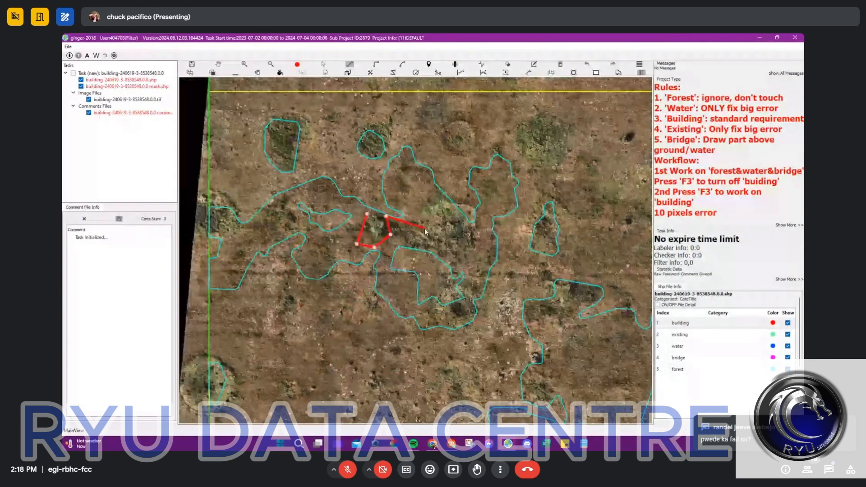
pyautogui.press('Escape')
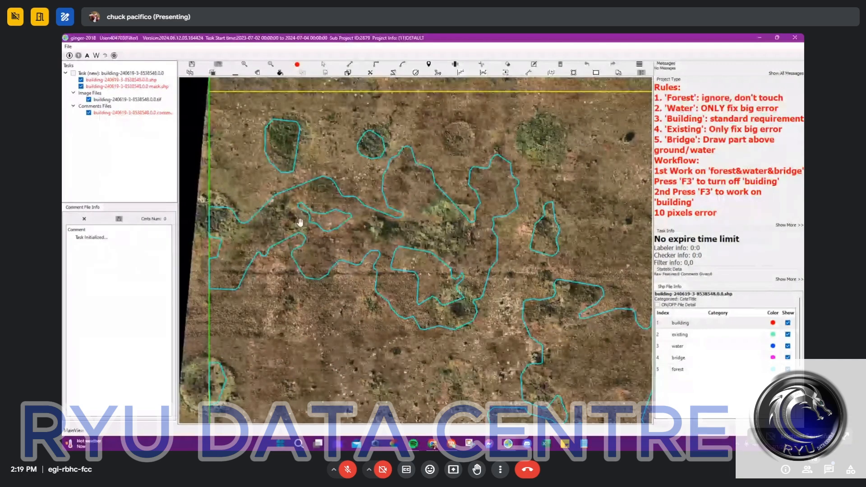
# Examine the forest outlines around the shrubs in the northwest part of the parcel.
pyautogui.scroll(-1, 301, 222)
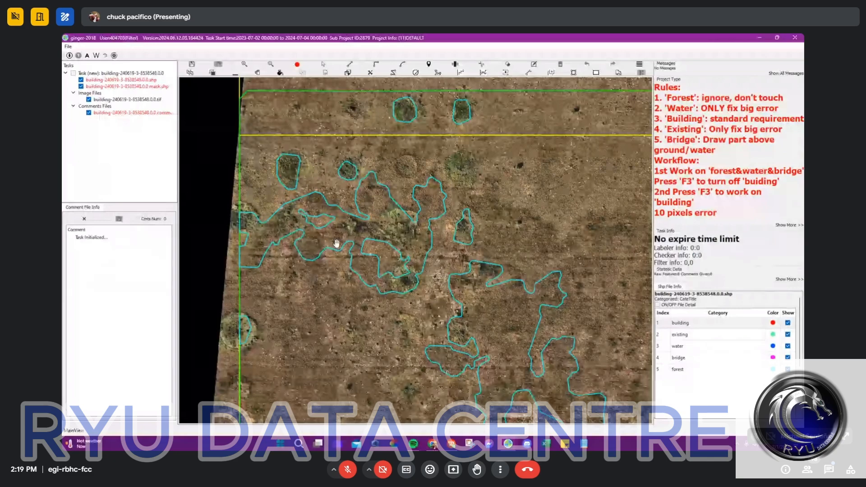
pyautogui.scroll(2, 340, 178)
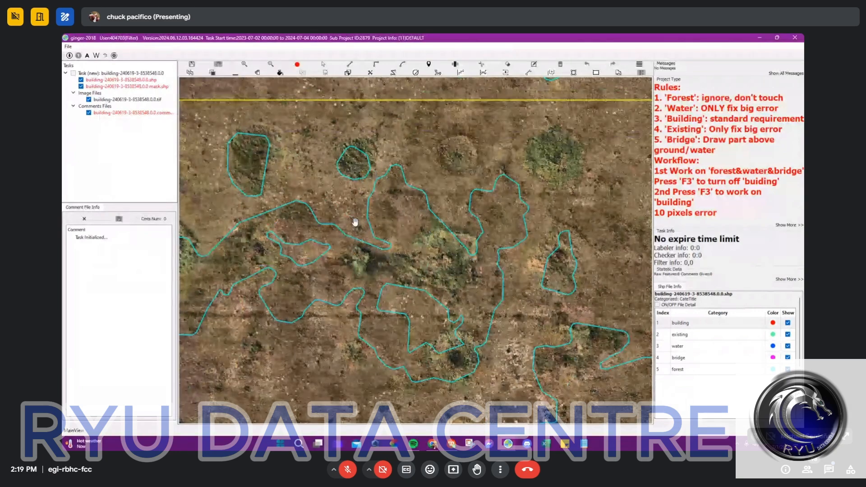
pyautogui.scroll(-1, 367, 206)
pyautogui.moveTo(381, 148); pyautogui.dragTo(419, 202)
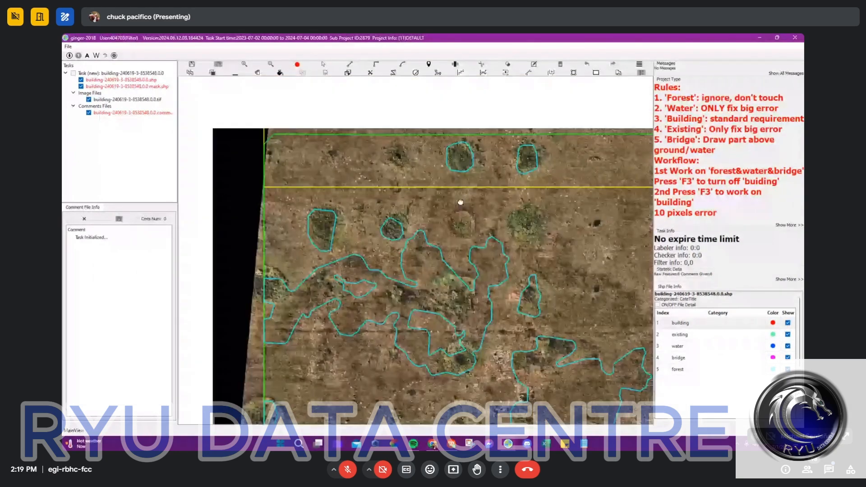
pyautogui.moveTo(532, 122); pyautogui.dragTo(579, 208)
pyautogui.moveTo(483, 210); pyautogui.dragTo(374, 202)
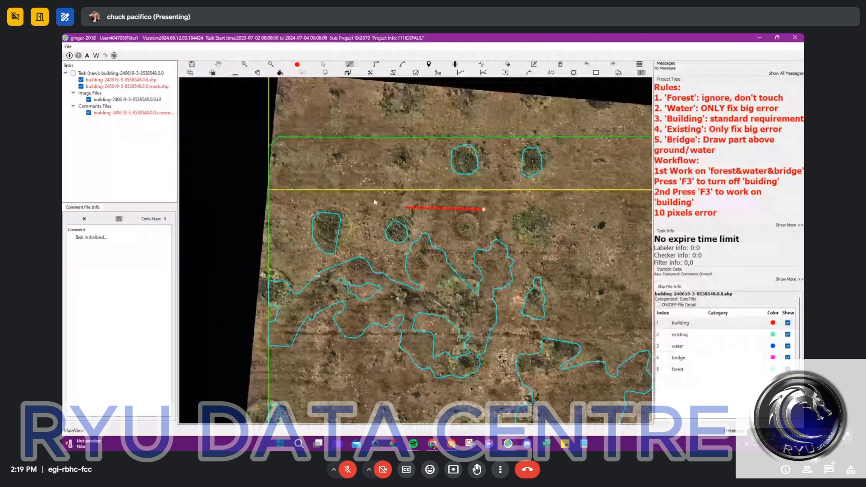
pyautogui.click(383, 201)
pyautogui.click(333, 193)
pyautogui.click(253, 269)
pyautogui.click(246, 310)
pyautogui.moveTo(558, 379); pyautogui.dragTo(324, 105)
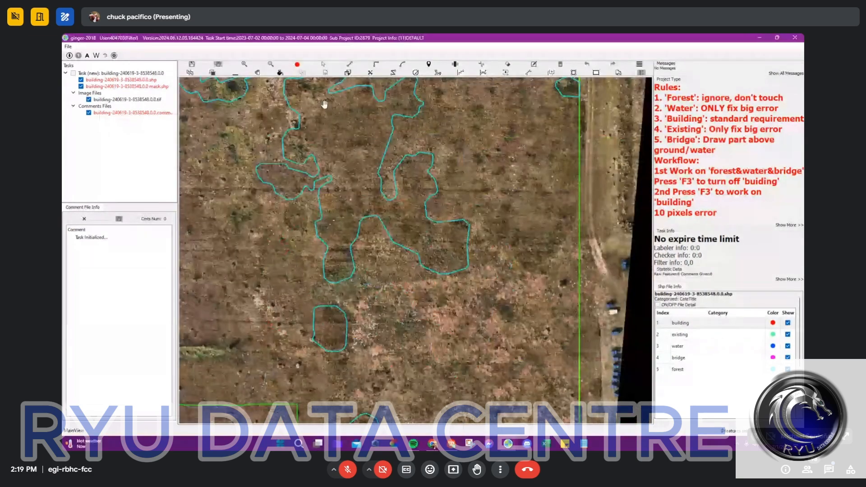
pyautogui.scroll(2, 325, 104)
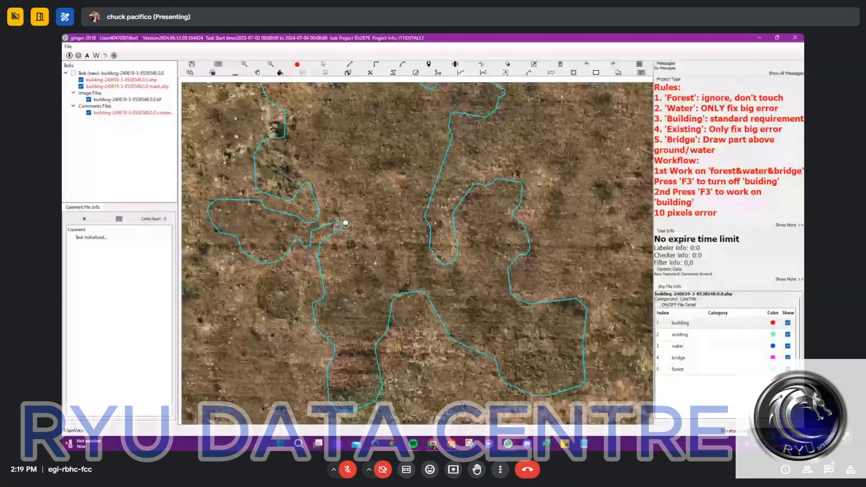
pyautogui.moveTo(345, 222); pyautogui.dragTo(359, 244)
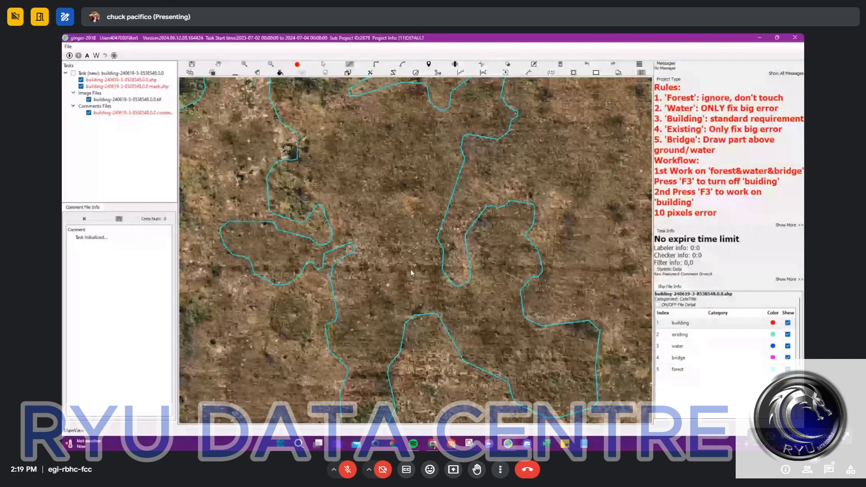
pyautogui.scroll(-1, 411, 273)
pyautogui.click(424, 361)
pyautogui.click(503, 369)
pyautogui.click(544, 365)
pyautogui.click(552, 273)
pyautogui.click(485, 203)
pyautogui.click(435, 183)
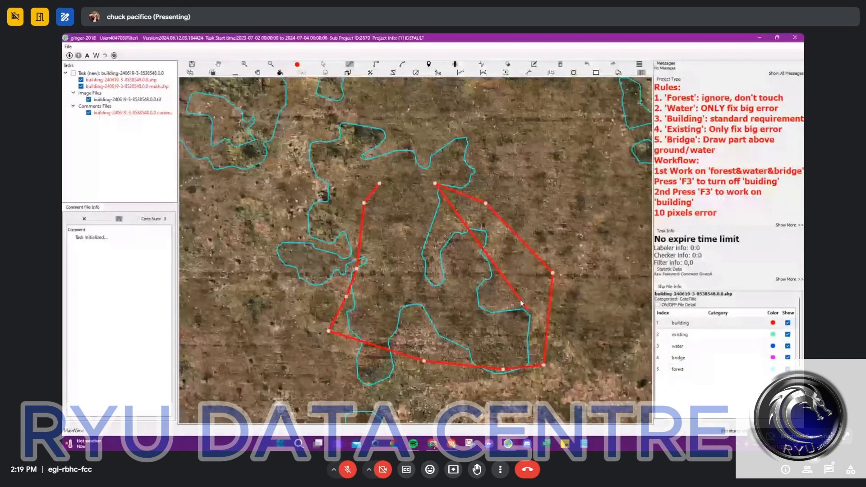
# Split the large central forest outline with a four-point cut line and delete the big part southeast of the cut.
pyautogui.scroll(2, 349, 134)
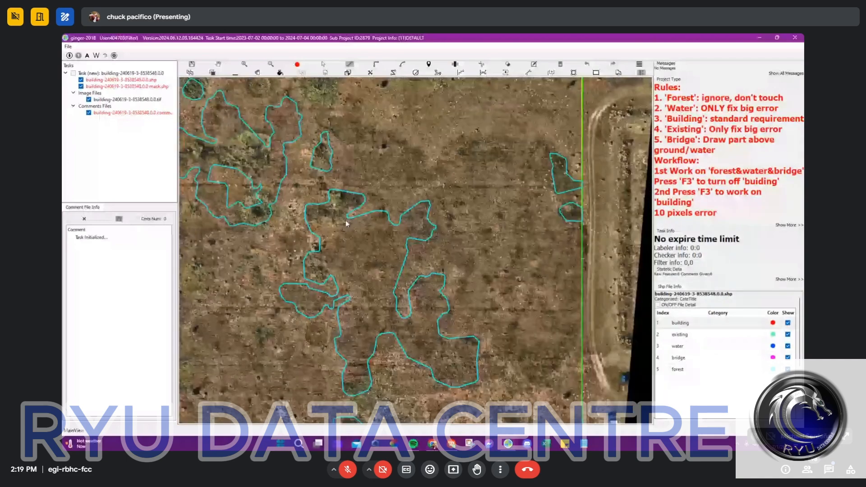
pyautogui.click(347, 215)
pyautogui.click(336, 237)
pyautogui.click(339, 254)
pyautogui.click(331, 275)
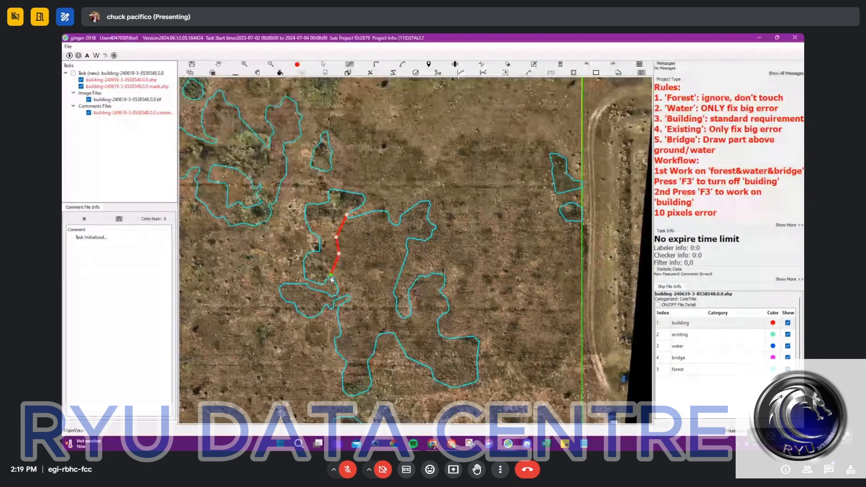
pyautogui.rightClick(331, 278)
pyautogui.click(399, 267)
pyautogui.press('Delete')
# Inspect the southern part of the parcel, comparing the remaining forest outlines with the bare aerial imagery.
pyautogui.scroll(-2, 408, 265)
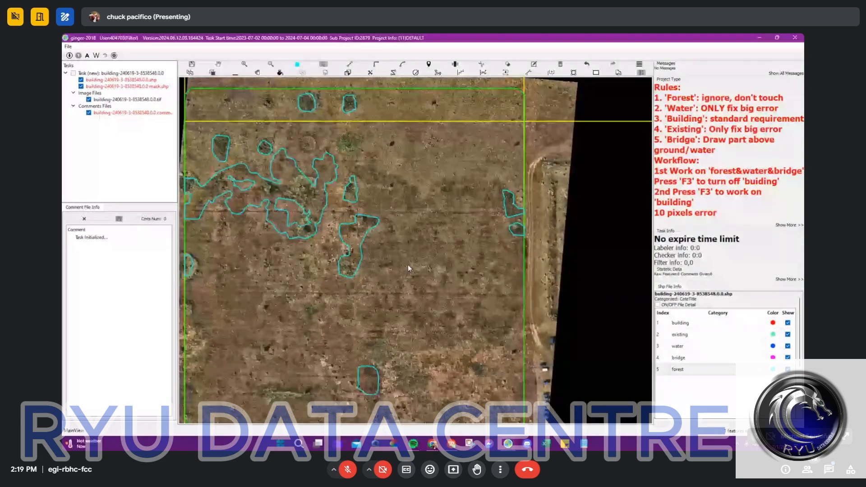
pyautogui.scroll(-2, 407, 264)
pyautogui.press('space')
pyautogui.press('space')
pyautogui.moveTo(381, 327); pyautogui.dragTo(368, 211)
pyautogui.scroll(3, 360, 210)
pyautogui.scroll(2, 368, 288)
pyautogui.press('space')
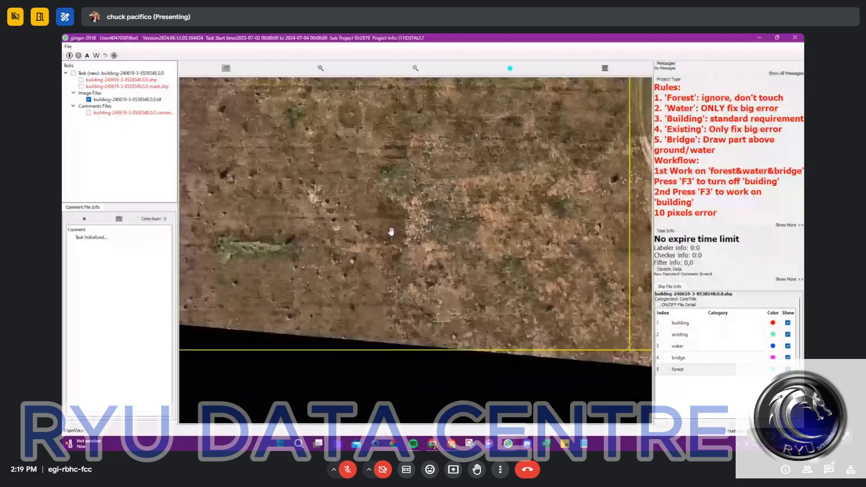
# Show the annotation outlines over the aerial imagery again.
pyautogui.press('space')
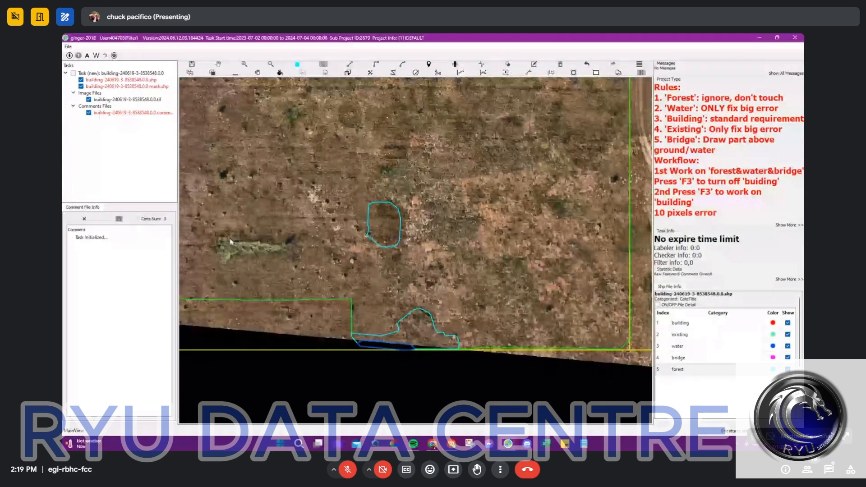
pyautogui.scroll(1, 229, 238)
pyautogui.click(406, 213)
pyautogui.click(329, 203)
pyautogui.click(324, 231)
pyautogui.click(356, 254)
pyautogui.click(395, 246)
pyautogui.click(443, 248)
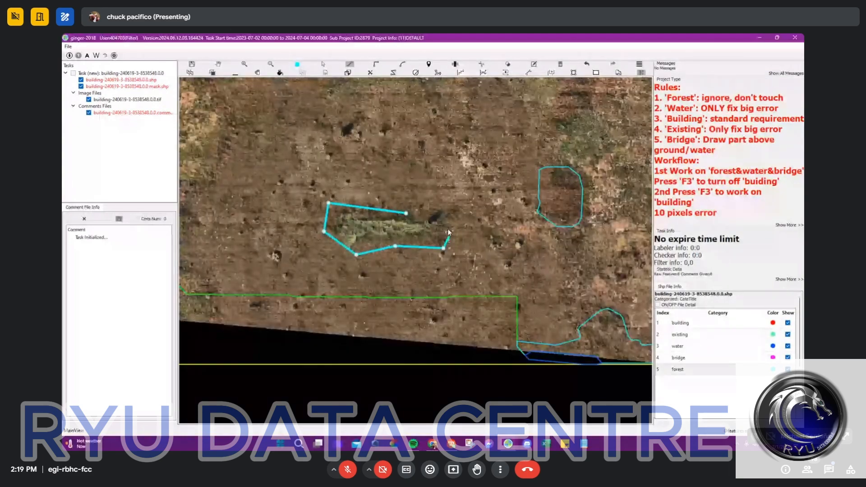
pyautogui.click(447, 229)
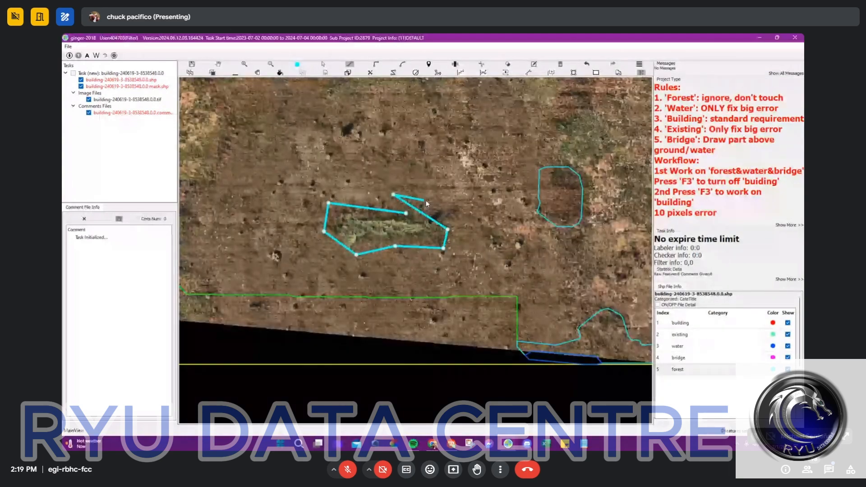
pyautogui.scroll(-1, 426, 203)
pyautogui.press('Escape')
# Delete the small oval forest outline in the bare southern field and the hump-shaped one on the parcel's southern border.
pyautogui.moveTo(478, 205); pyautogui.dragTo(508, 208)
pyautogui.scroll(1, 411, 174)
pyautogui.press('Delete')
pyautogui.moveTo(398, 268); pyautogui.dragTo(464, 308)
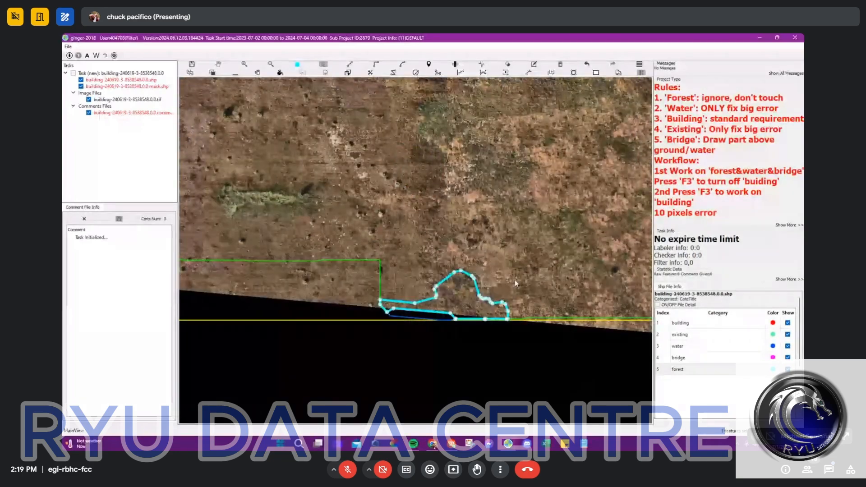
pyautogui.press('Delete')
pyautogui.scroll(-2, 517, 269)
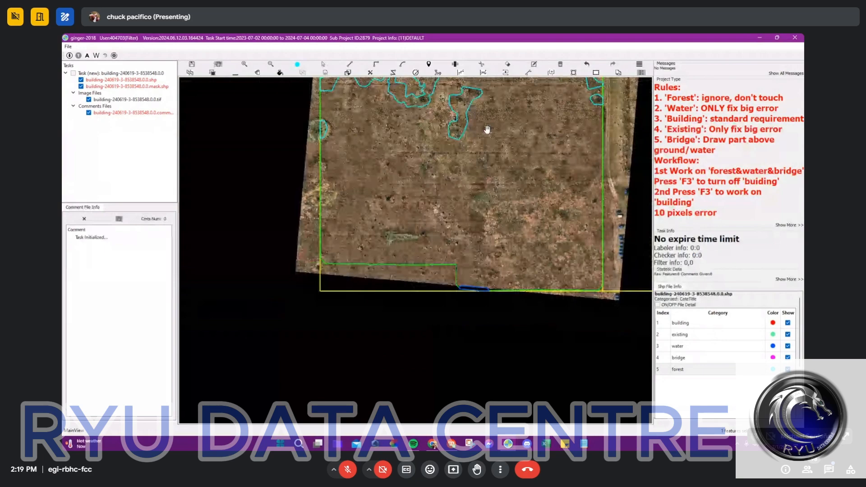
pyautogui.moveTo(488, 130); pyautogui.dragTo(547, 246)
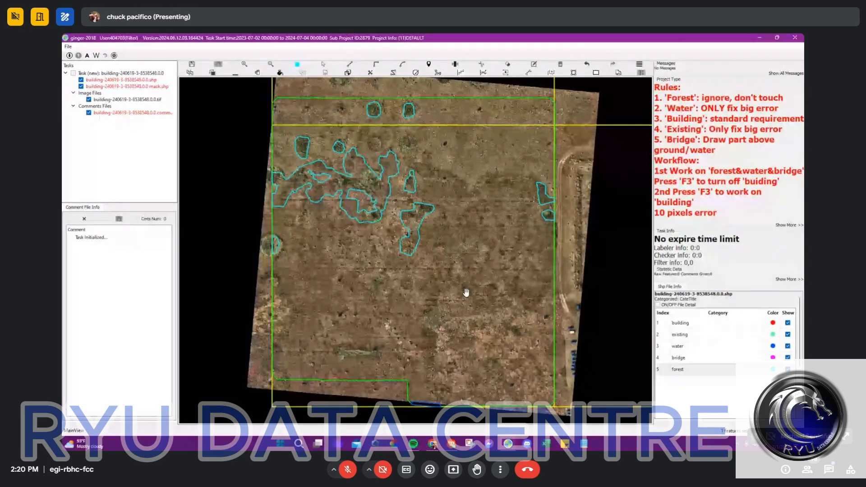
pyautogui.scroll(6, 418, 402)
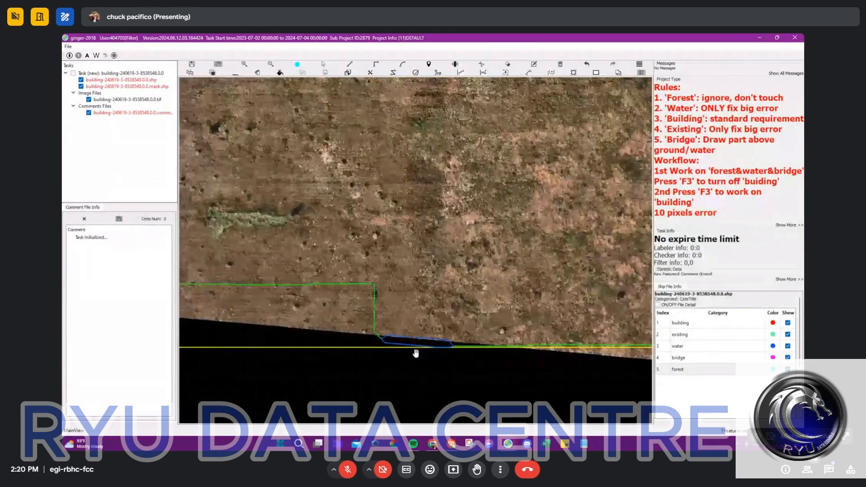
pyautogui.click(391, 292)
pyautogui.click(327, 311)
pyautogui.click(333, 366)
pyautogui.click(421, 377)
pyautogui.click(482, 367)
pyautogui.click(501, 341)
pyautogui.click(479, 313)
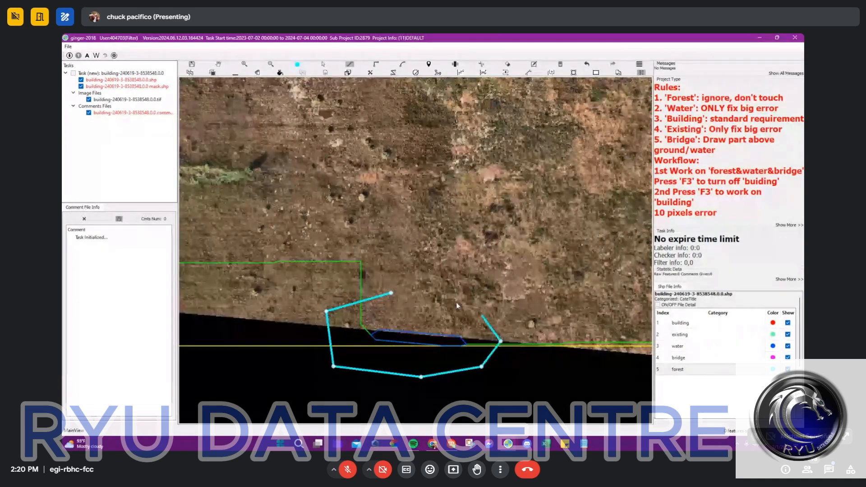
pyautogui.click(427, 297)
pyautogui.press('Escape')
# Delete the narrow water outline on the parcel's southern border and restore the annotation window to its smaller size.
pyautogui.moveTo(324, 307); pyautogui.dragTo(471, 362)
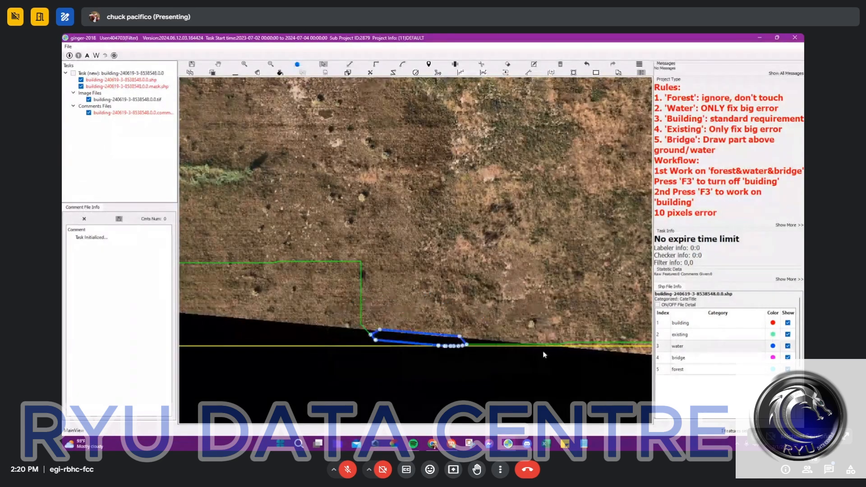
pyautogui.press('Delete')
pyautogui.click(779, 37)
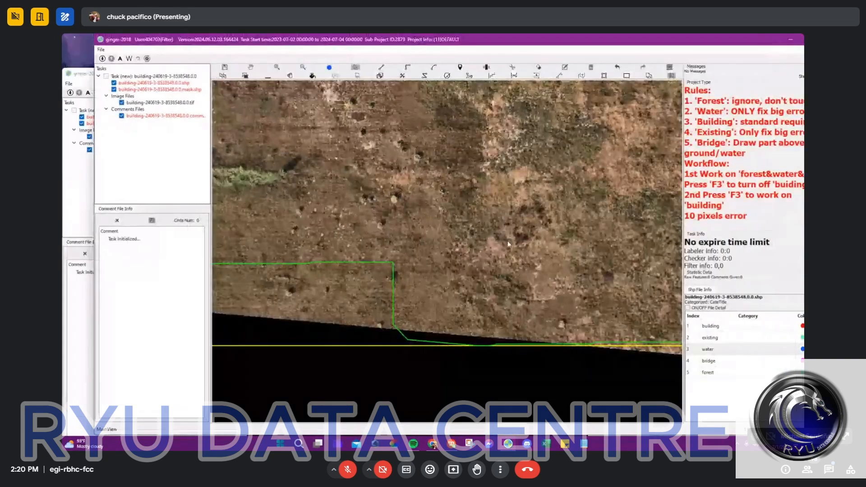
# Examine the wooded parcel of task building-240619-3-8484192.0.0 and check the area its forest outline covers.
pyautogui.scroll(-5, 483, 245)
pyautogui.moveTo(541, 188); pyautogui.dragTo(505, 261)
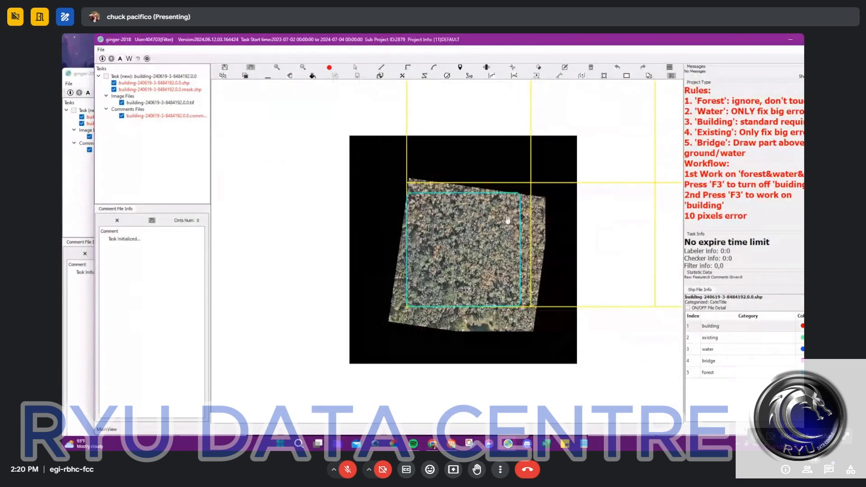
pyautogui.scroll(3, 435, 235)
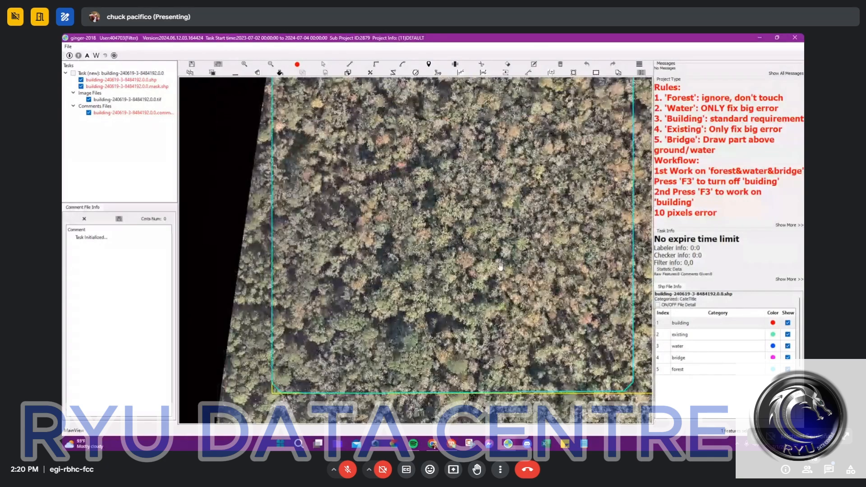
pyautogui.scroll(-2, 501, 269)
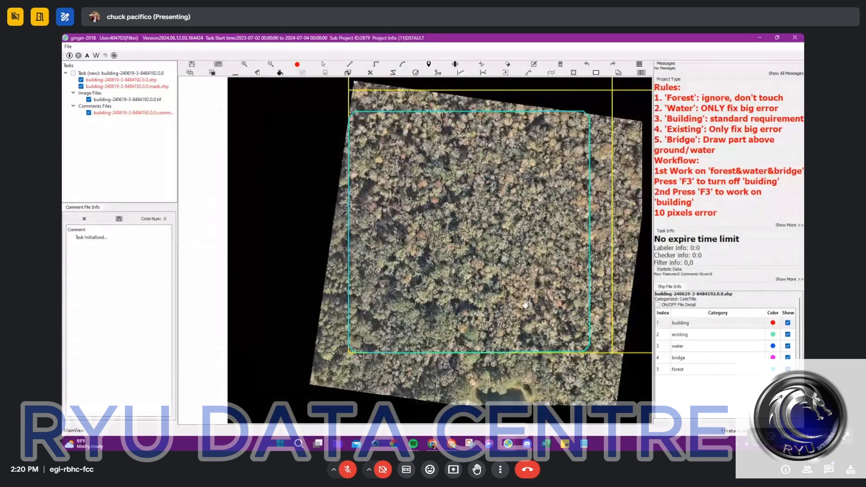
pyautogui.click(490, 276)
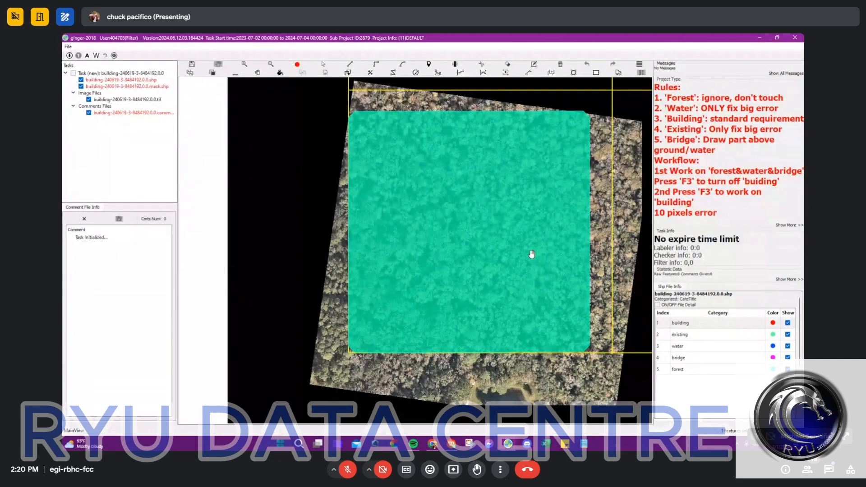
pyautogui.click(523, 224)
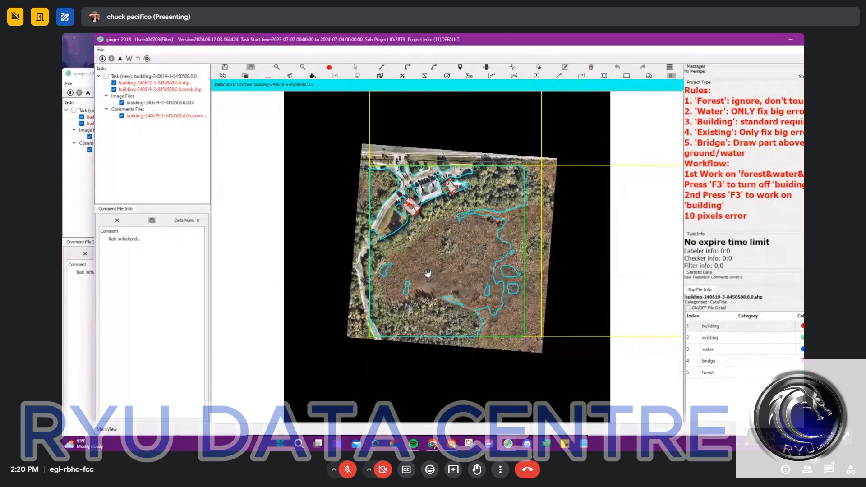
pyautogui.click(424, 250)
pyautogui.scroll(8, 424, 250)
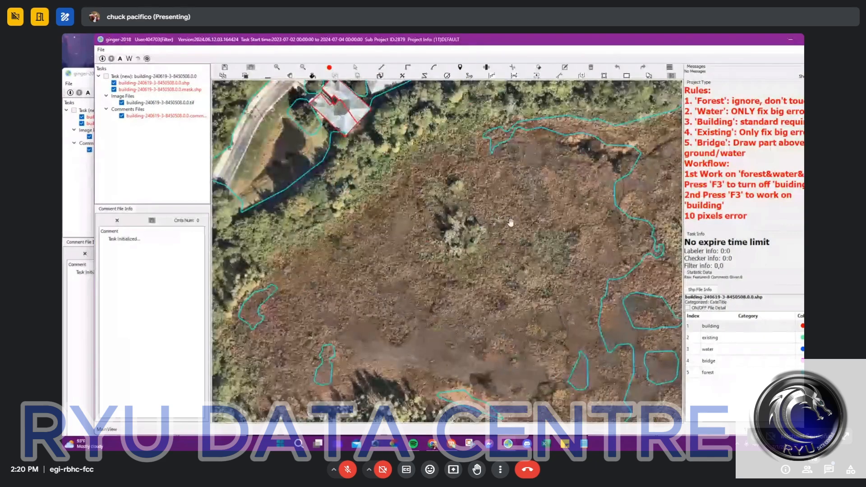
pyautogui.click(534, 160)
pyautogui.click(493, 162)
pyautogui.click(464, 195)
pyautogui.click(488, 267)
pyautogui.click(510, 286)
pyautogui.click(538, 297)
pyautogui.click(578, 291)
pyautogui.click(606, 243)
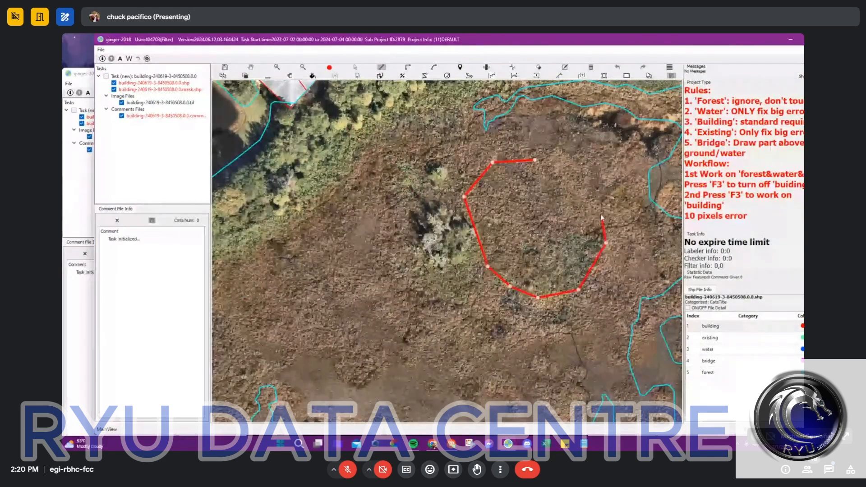
pyautogui.doubleClick(602, 218)
pyautogui.scroll(-8, 588, 188)
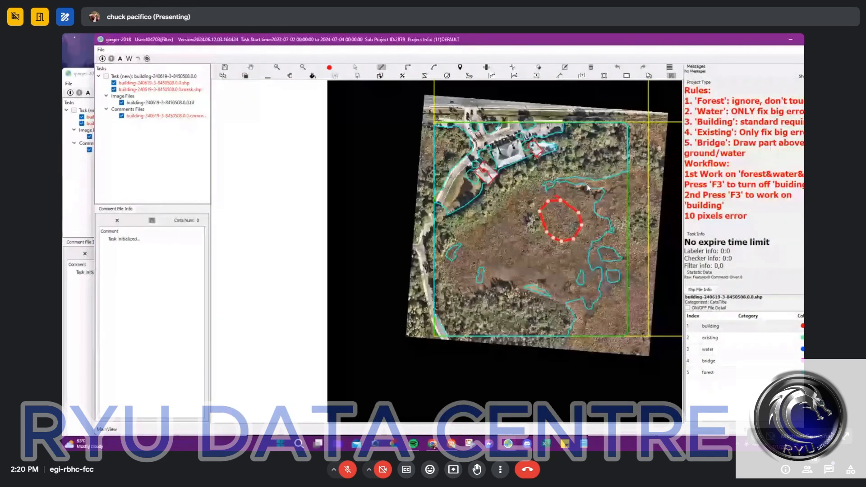
pyautogui.press('Escape')
# Redraw the southwest half's outline along the roof notch of the building beside the pond and combine both halves into one outline.
pyautogui.scroll(5, 551, 253)
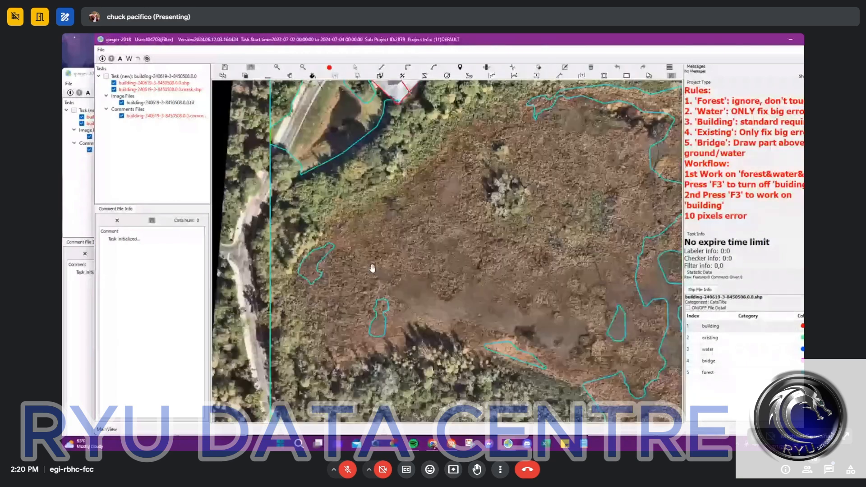
pyautogui.scroll(-2, 373, 268)
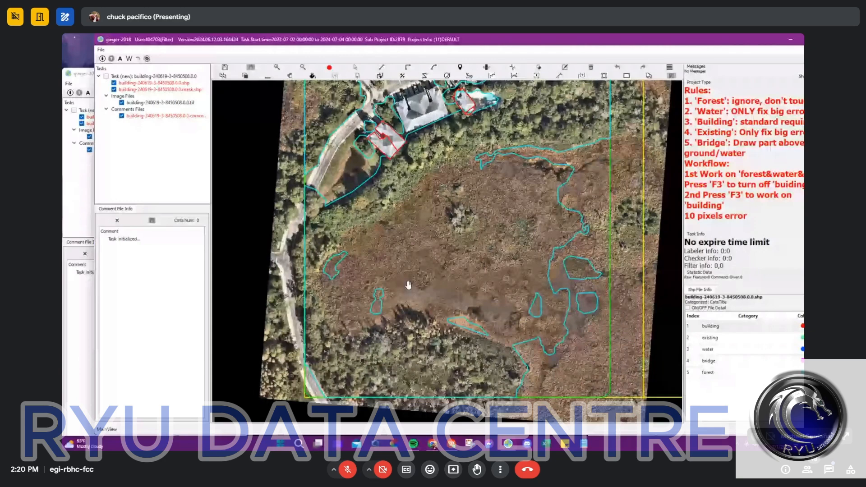
pyautogui.scroll(-2, 409, 284)
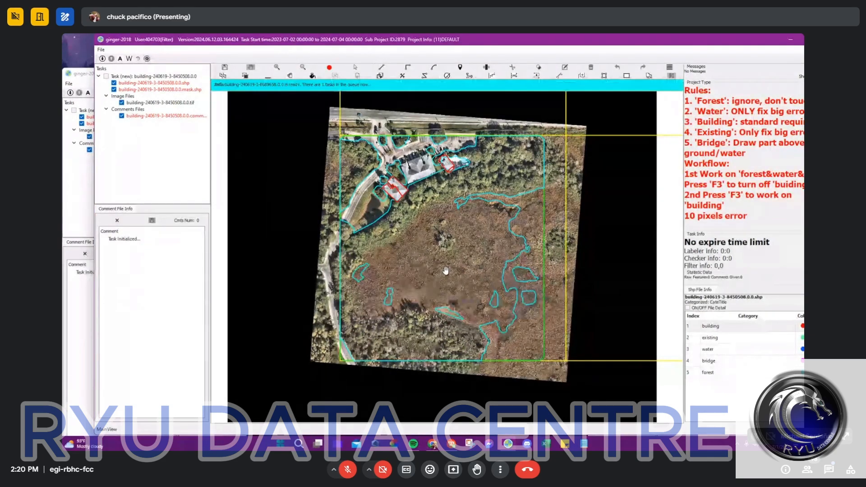
pyautogui.scroll(5, 393, 204)
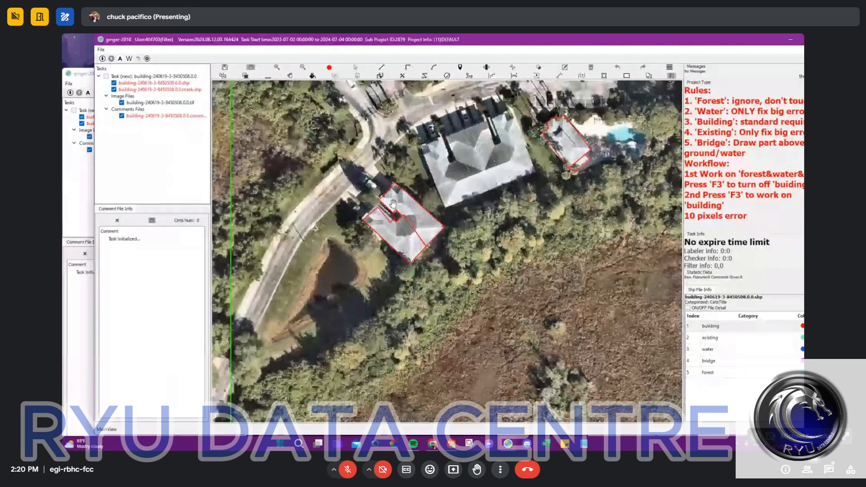
pyautogui.scroll(3, 393, 203)
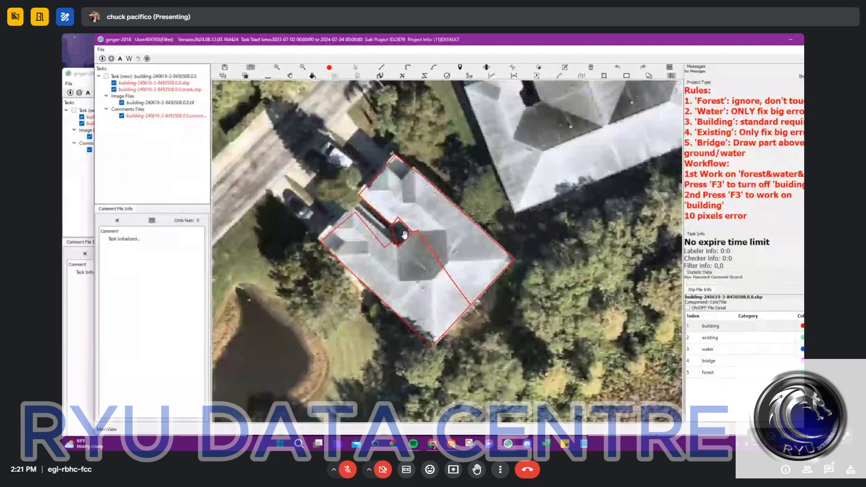
pyautogui.click(320, 243)
pyautogui.click(355, 205)
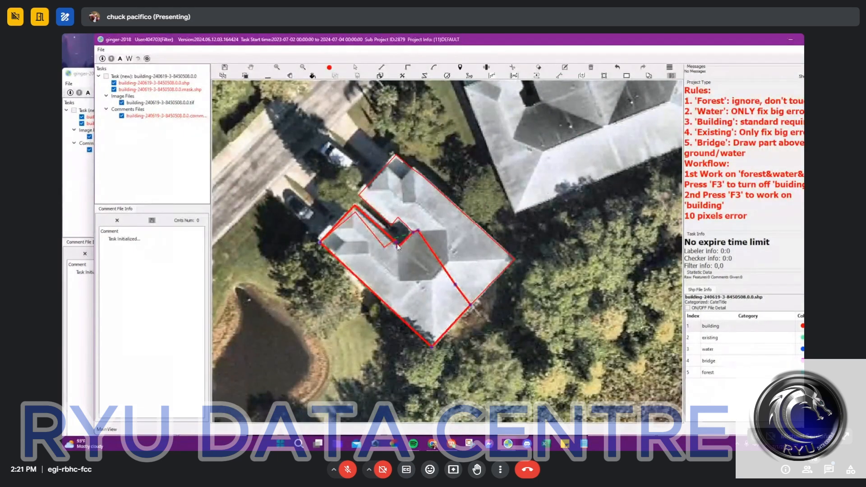
pyautogui.rightClick(397, 245)
pyautogui.click(389, 264)
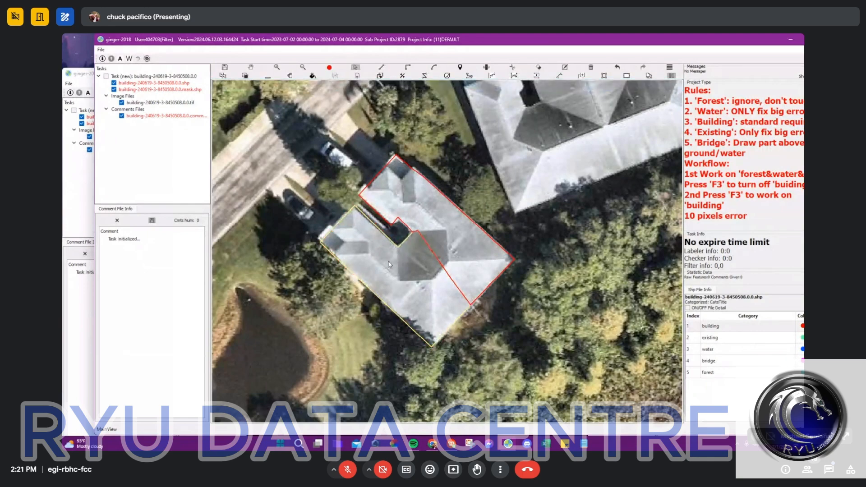
# Correct the building outline at the southeast end of the small building beside the swimming pool.
pyautogui.scroll(-2, 426, 246)
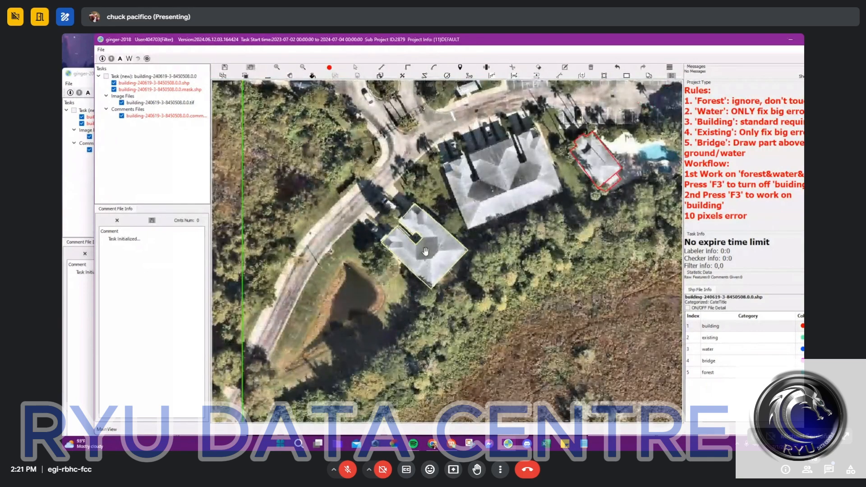
pyautogui.moveTo(451, 246); pyautogui.dragTo(486, 229)
pyautogui.scroll(2, 507, 258)
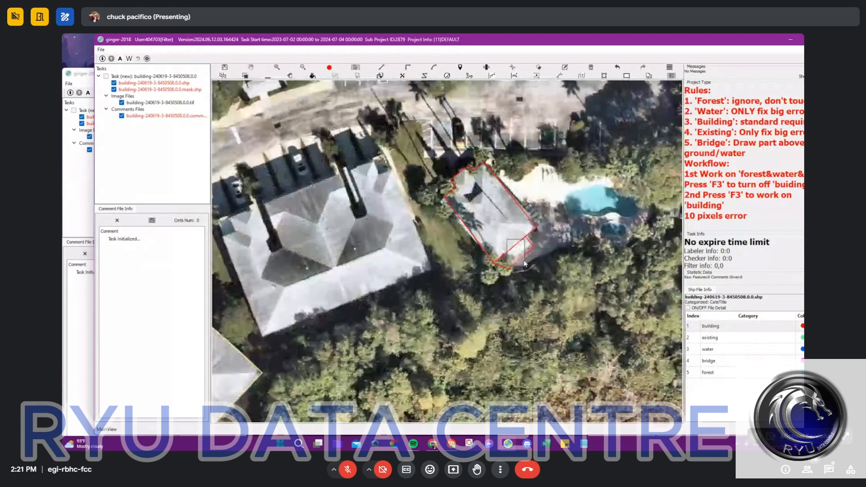
pyautogui.moveTo(524, 264); pyautogui.dragTo(525, 266)
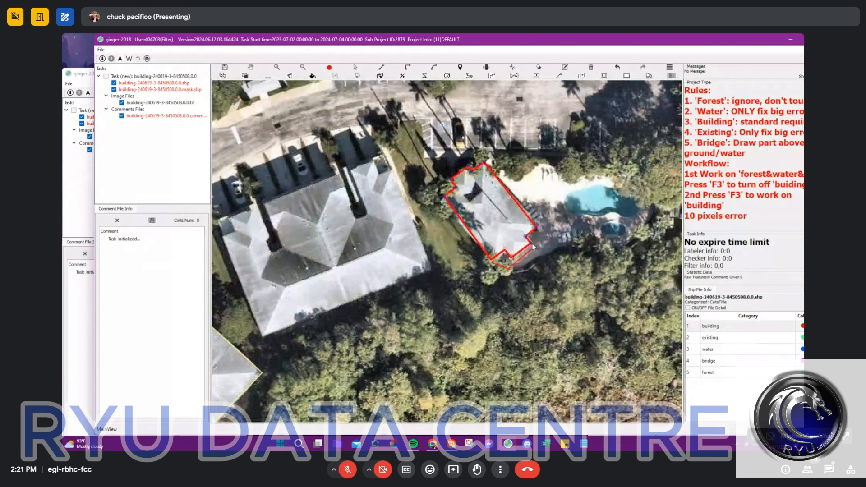
# Draw a right-angled building outline around the large central roof, following both narrow notches on its northern side.
pyautogui.moveTo(453, 284); pyautogui.dragTo(537, 276)
pyautogui.press('r')
pyautogui.click(512, 265)
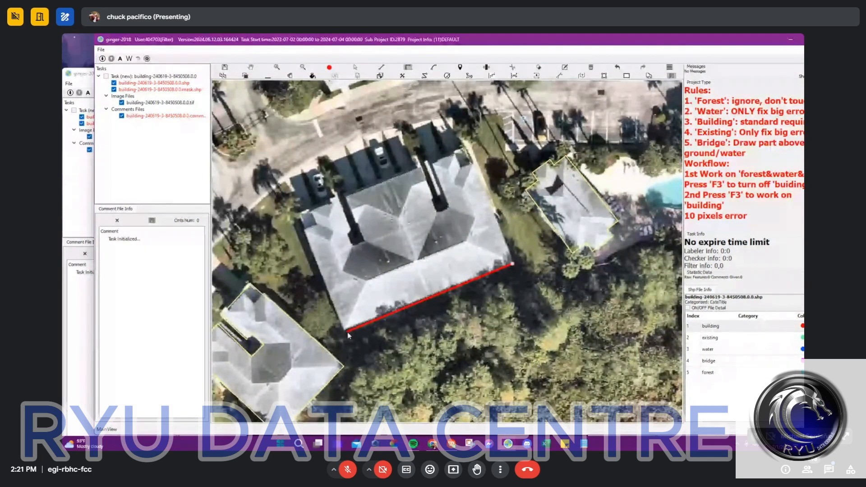
pyautogui.click(347, 332)
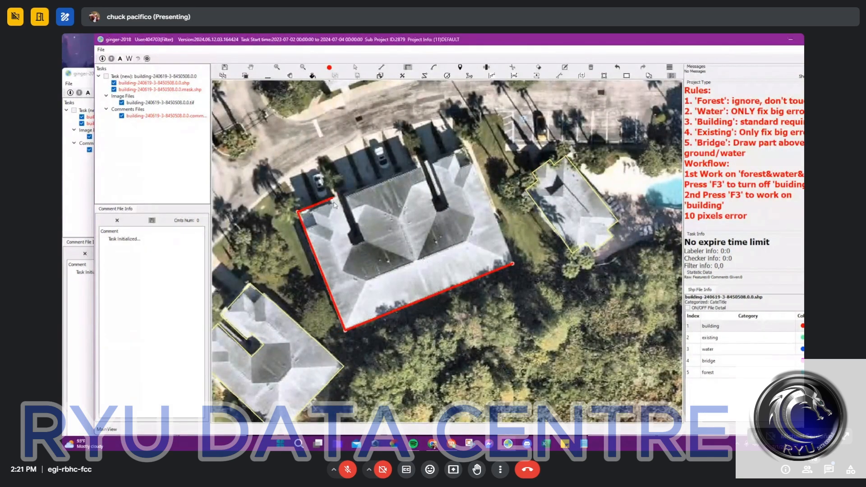
pyautogui.click(335, 198)
pyautogui.click(363, 242)
pyautogui.click(346, 198)
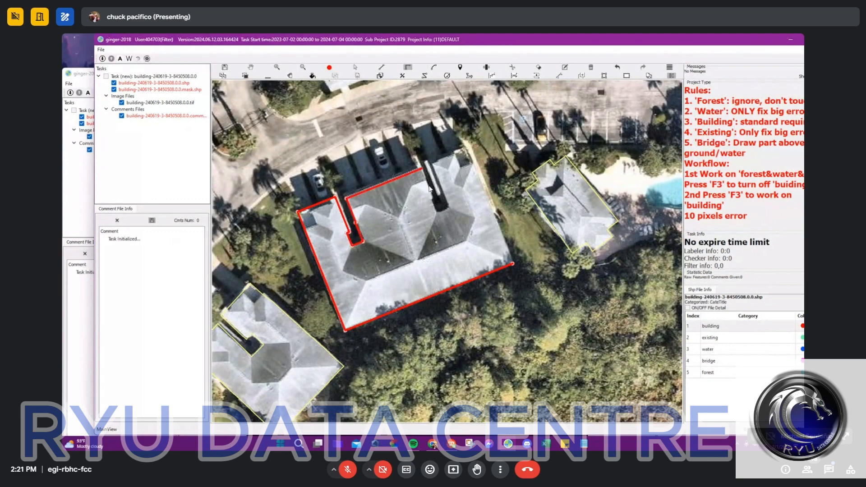
pyautogui.click(434, 208)
pyautogui.click(445, 205)
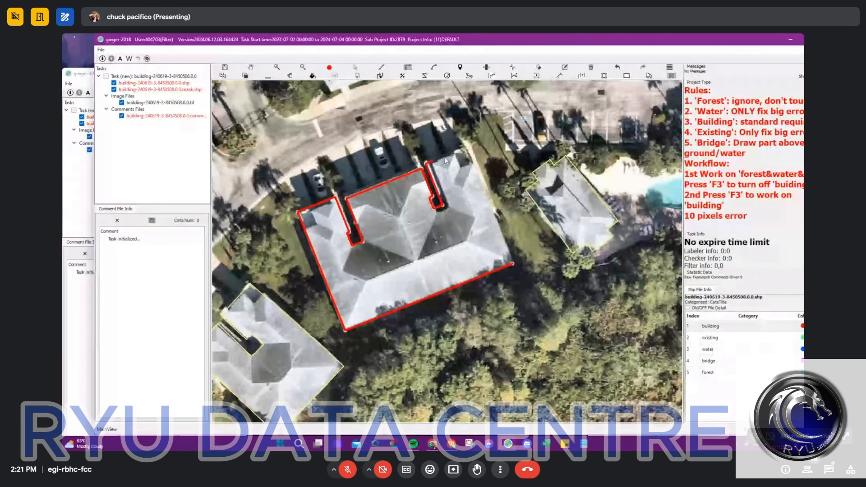
pyautogui.click(465, 149)
pyautogui.click(513, 264)
pyautogui.scroll(-2, 482, 223)
pyautogui.scroll(-2, 482, 223)
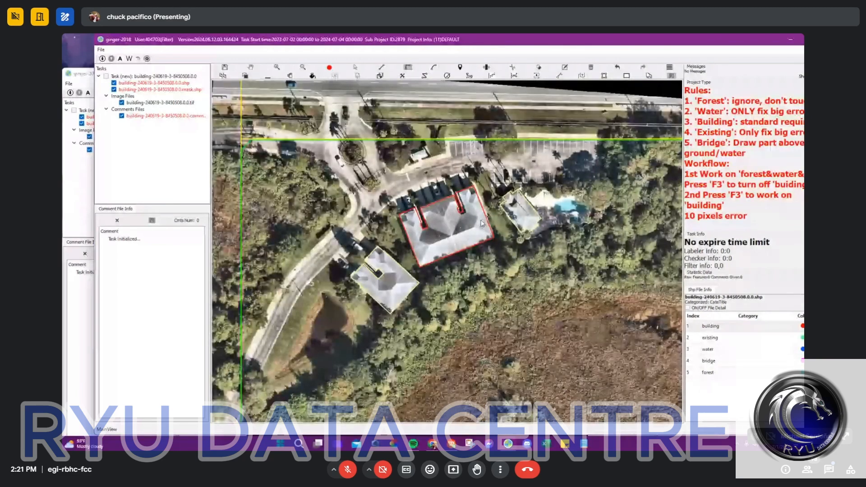
pyautogui.scroll(3, 437, 202)
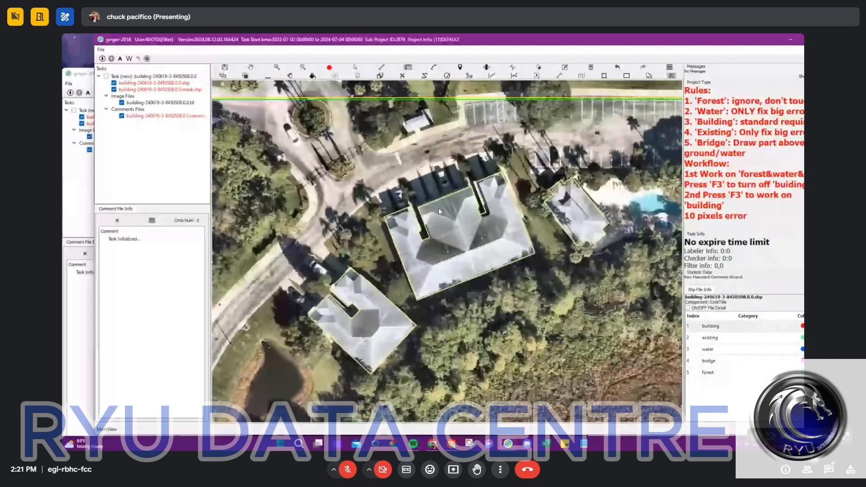
pyautogui.scroll(1, 313, 308)
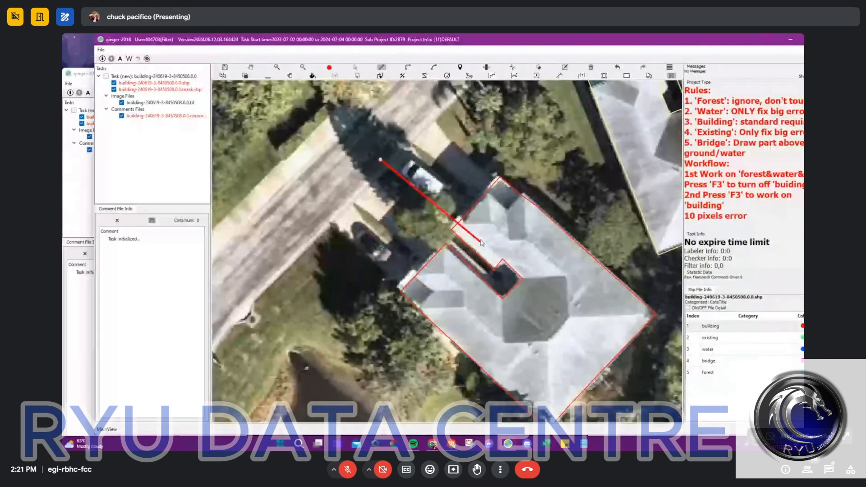
pyautogui.click(480, 237)
pyautogui.click(512, 221)
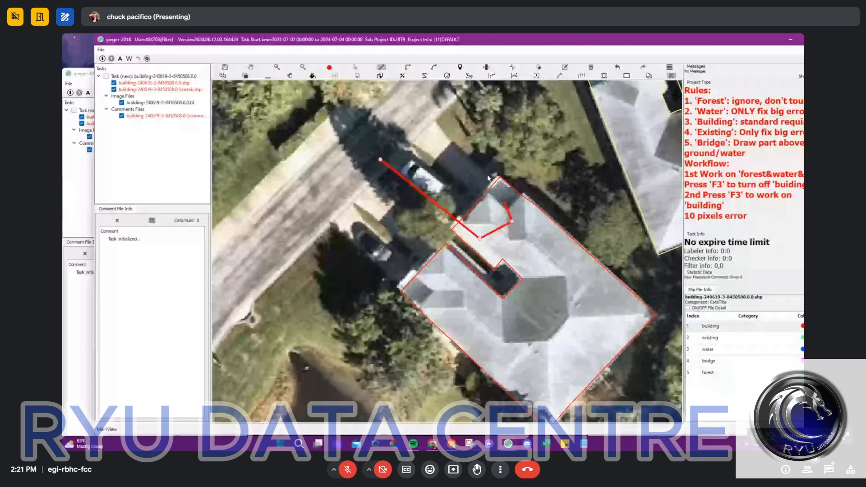
pyautogui.press('Escape')
# Split the building beside the pond from its roof notch to the southeast edge and merge both halves back into one outline.
pyautogui.moveTo(475, 213); pyautogui.dragTo(432, 192)
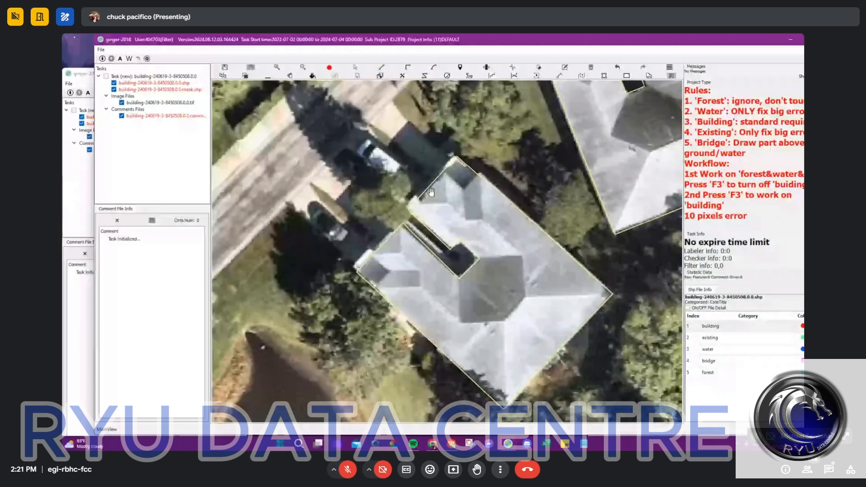
pyautogui.press('space')
pyautogui.click(506, 306)
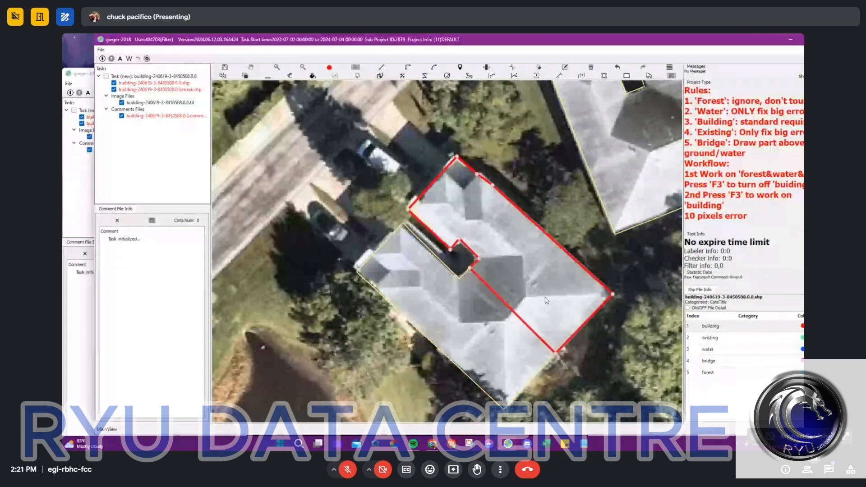
pyautogui.click(489, 331)
pyautogui.scroll(-2, 489, 332)
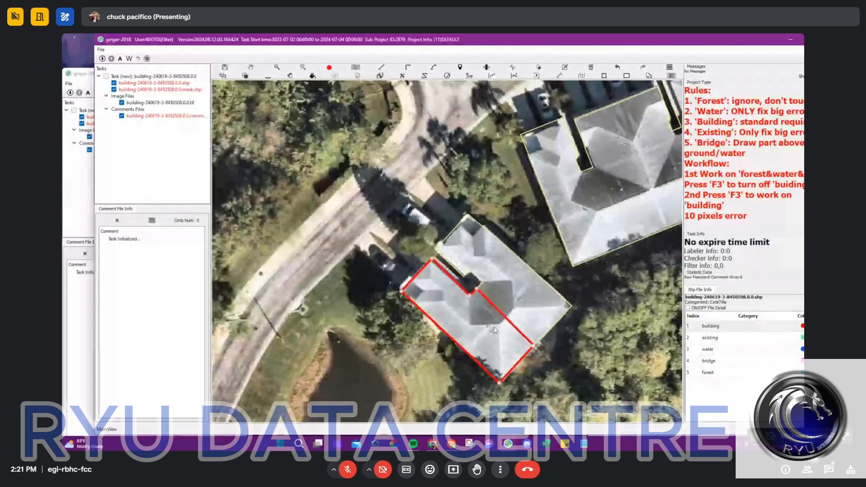
pyautogui.click(505, 323)
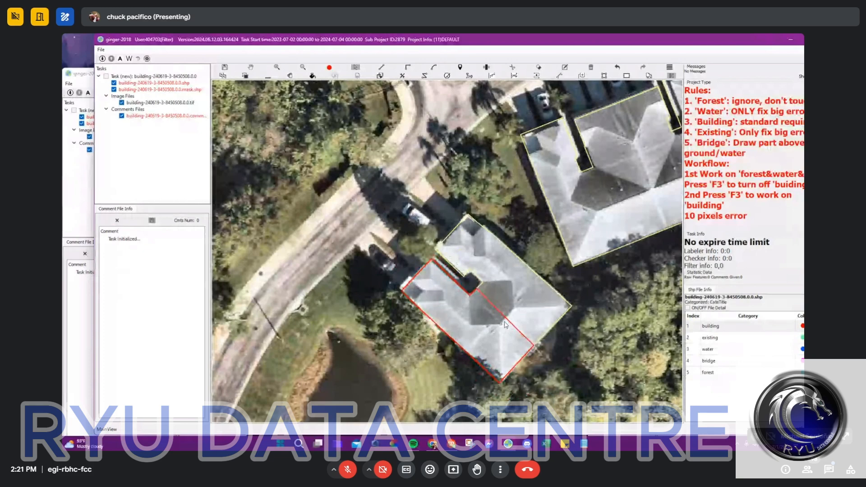
pyautogui.click(527, 297)
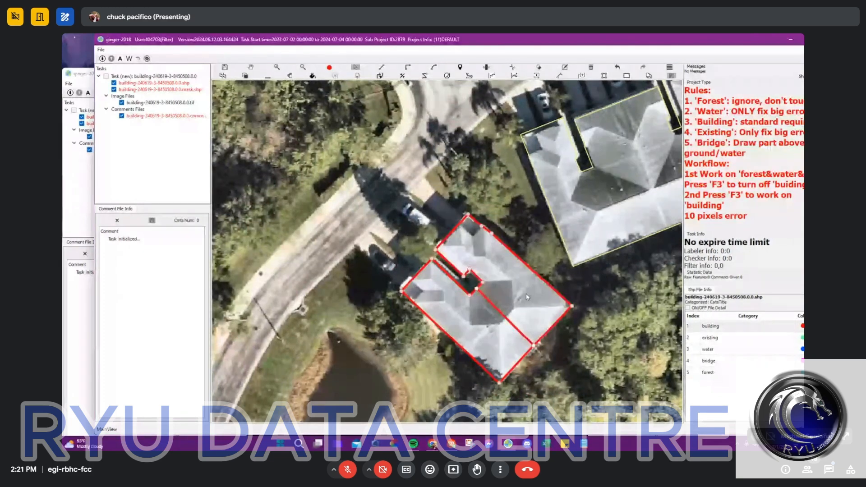
pyautogui.press('m')
pyautogui.press('space')
# Examine the large central roof's outline and the forest outlines across the whole parcel of task building-240619-3-8450508.0.0.
pyautogui.moveTo(472, 271); pyautogui.dragTo(356, 257)
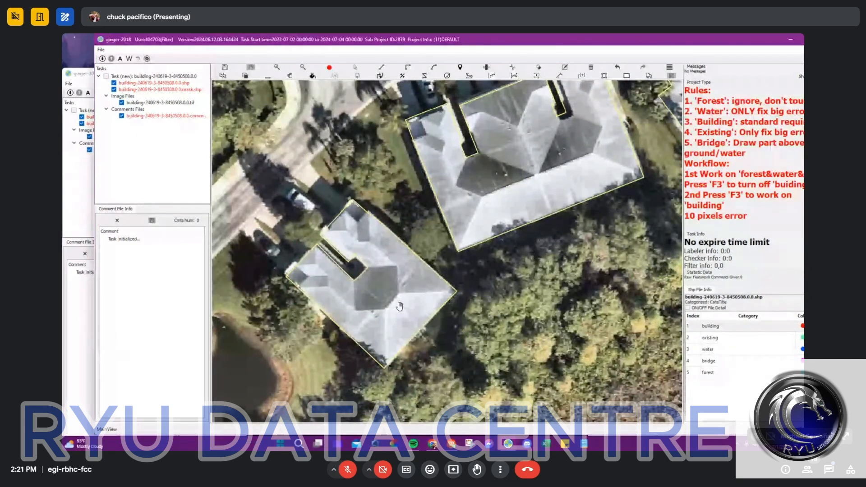
pyautogui.scroll(-2, 400, 307)
pyautogui.scroll(2, 498, 188)
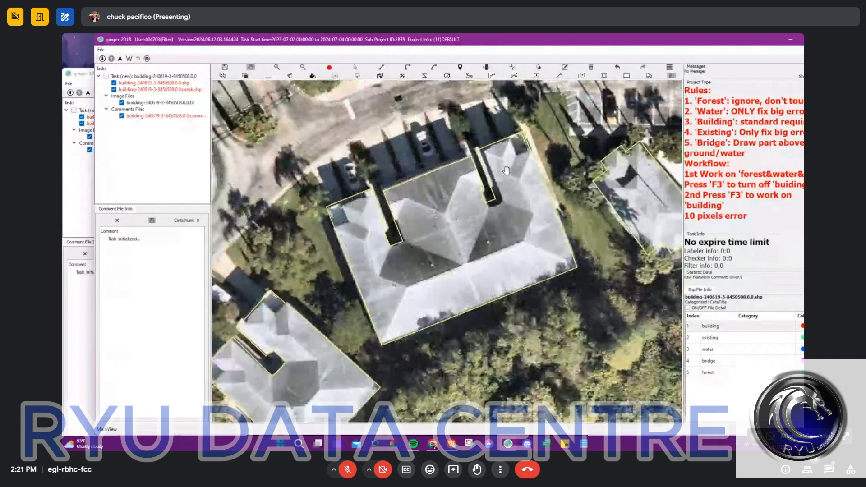
pyautogui.press('Escape')
pyautogui.press('l')
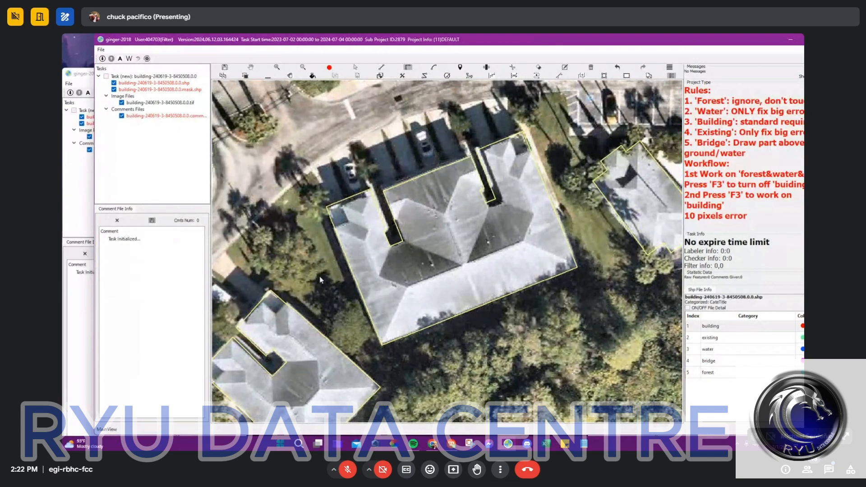
pyautogui.click(519, 249)
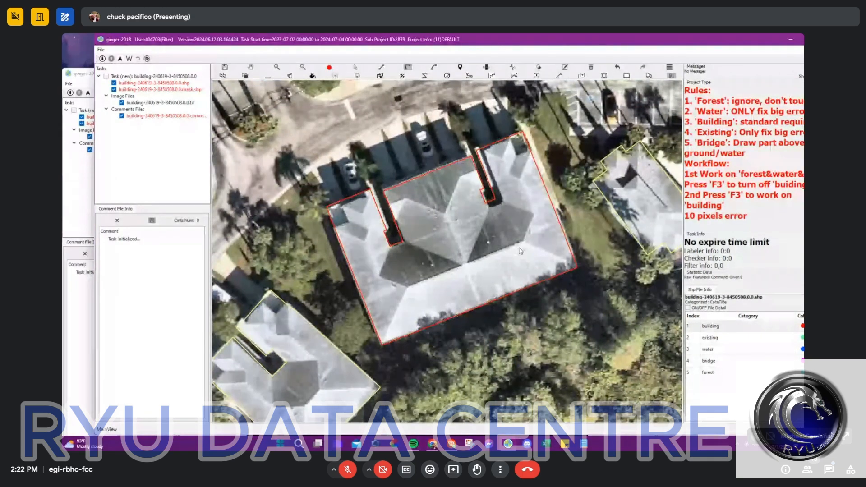
pyautogui.scroll(-2, 515, 195)
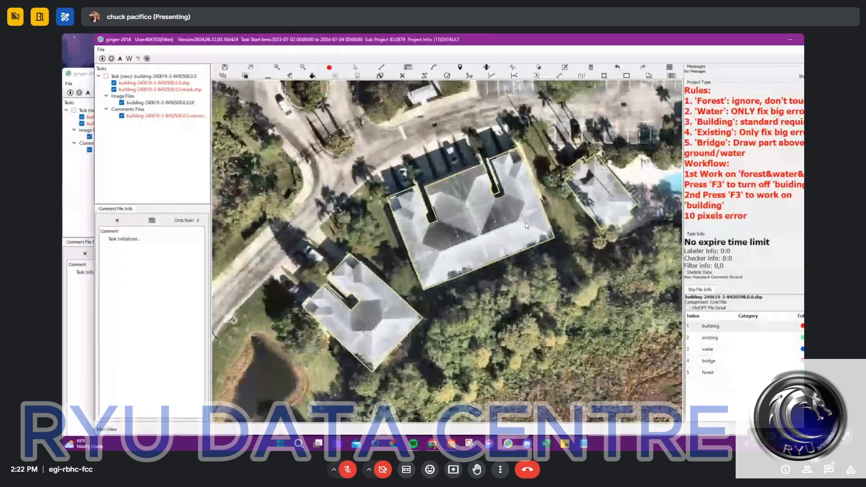
pyautogui.scroll(-3, 527, 226)
pyautogui.moveTo(629, 234); pyautogui.dragTo(495, 251)
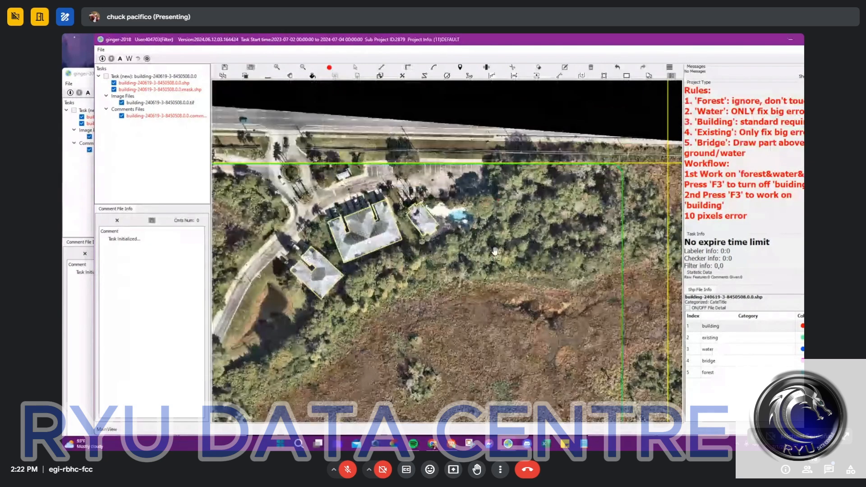
pyautogui.scroll(-5, 495, 251)
pyautogui.scroll(4, 507, 326)
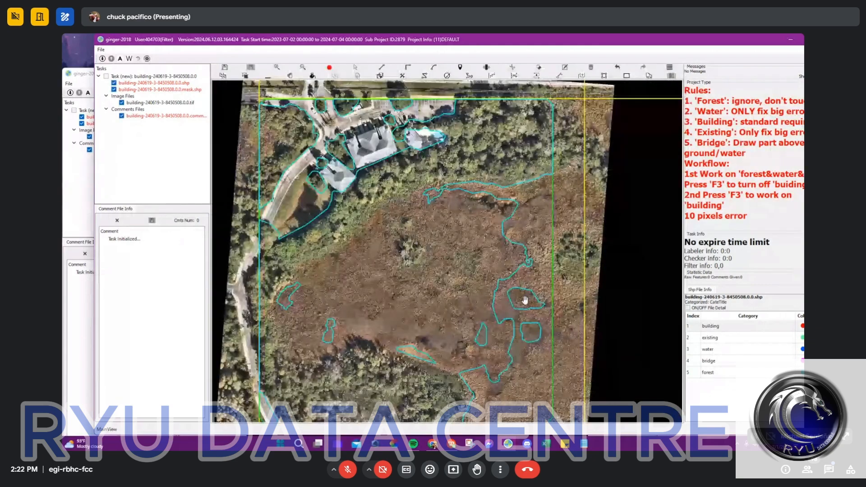
pyautogui.click(525, 300)
pyautogui.scroll(-3, 420, 309)
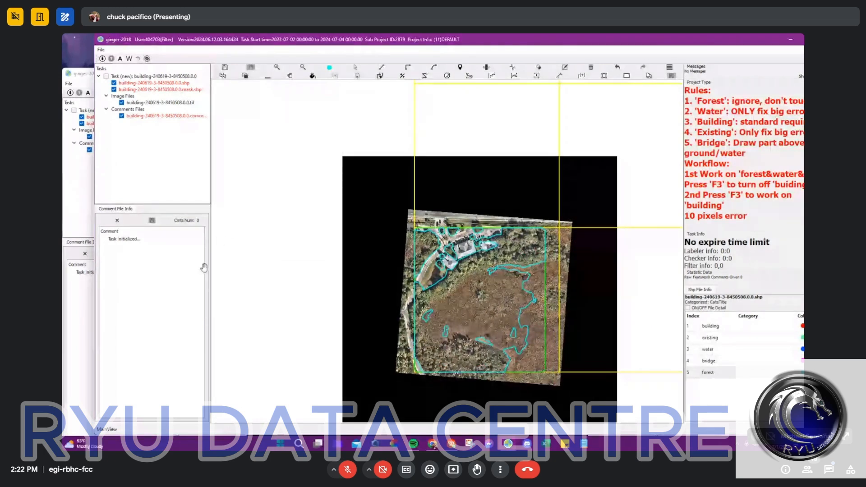
# Switch to task building-240619-3-8460850.0.0 and check the forest outline around the large tree and the scattered trees along the driveway.
pyautogui.click(79, 311)
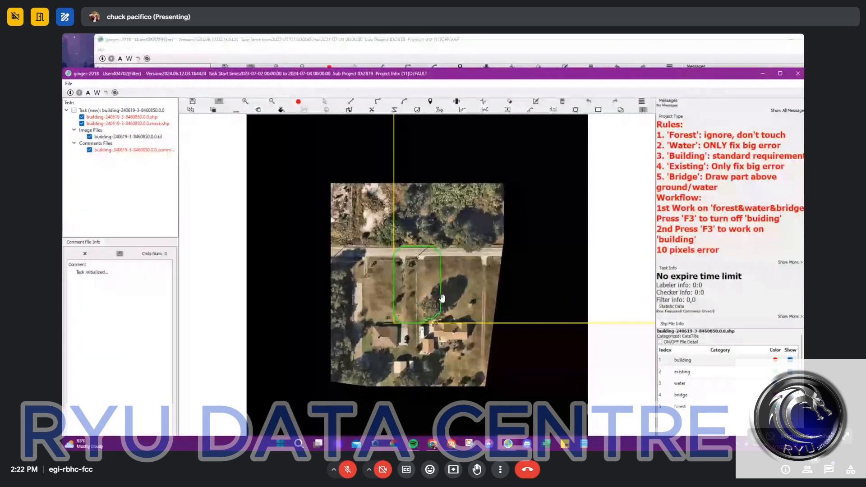
pyautogui.scroll(3, 428, 309)
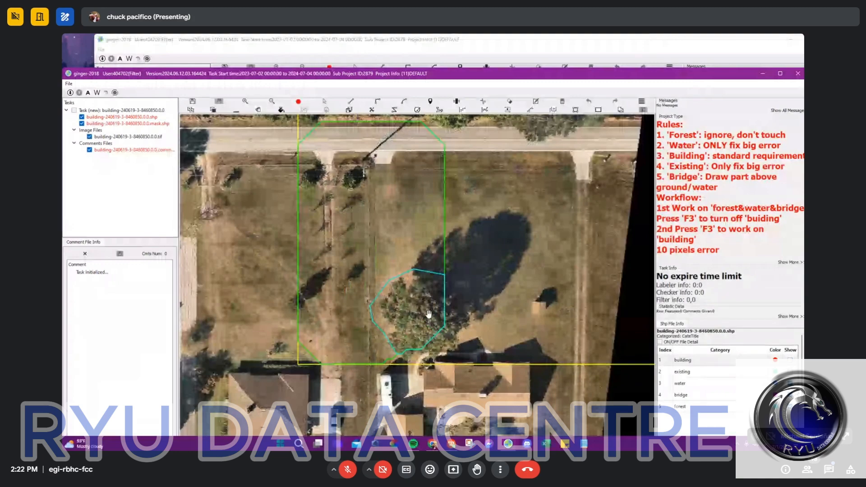
pyautogui.scroll(-2, 428, 309)
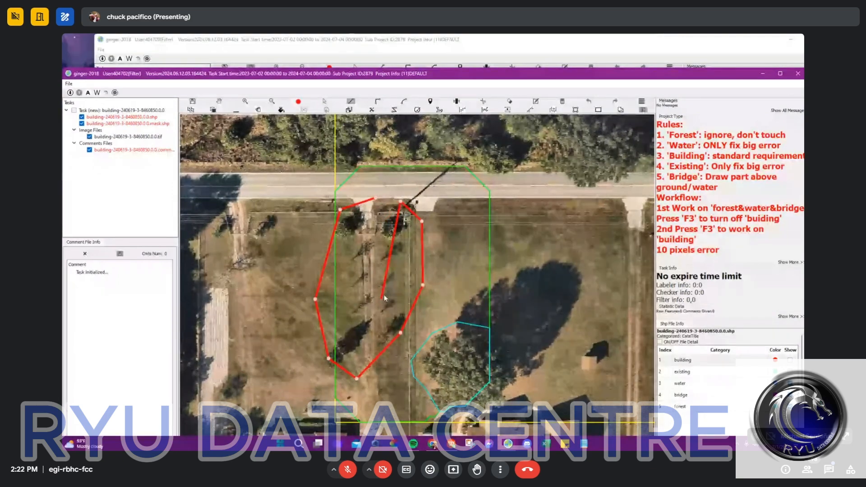
pyautogui.press('space')
pyautogui.scroll(-3, 387, 293)
# In task building-240619-3-8689658.0.0, merge the adjoining white and grey roof outlines and extend the merged outline's southern and western edges.
pyautogui.hotkey('alt', 'Tab')
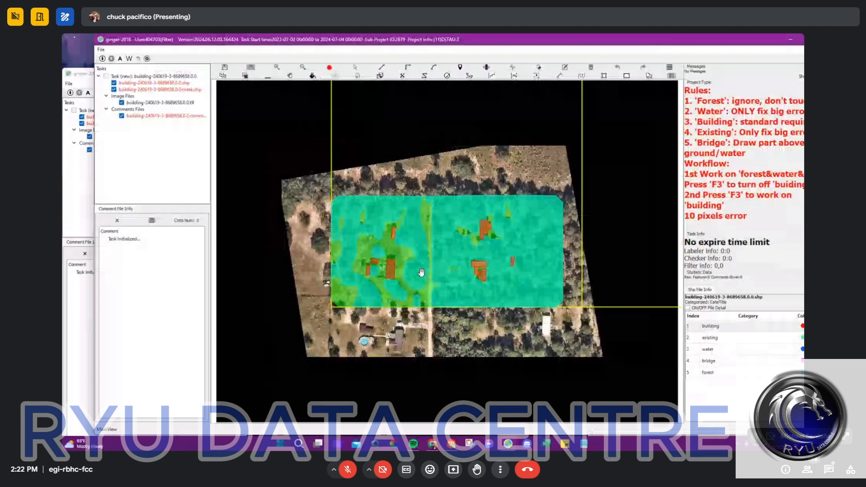
pyautogui.scroll(2, 421, 272)
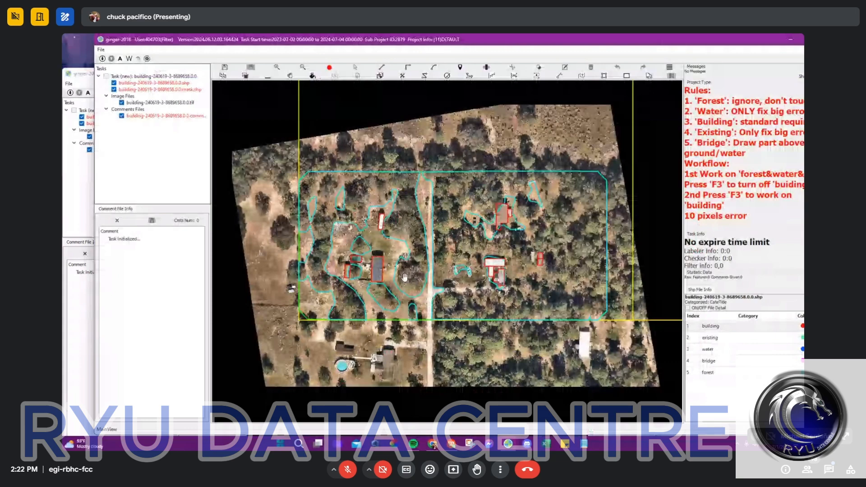
pyautogui.scroll(3, 406, 277)
pyautogui.press('space')
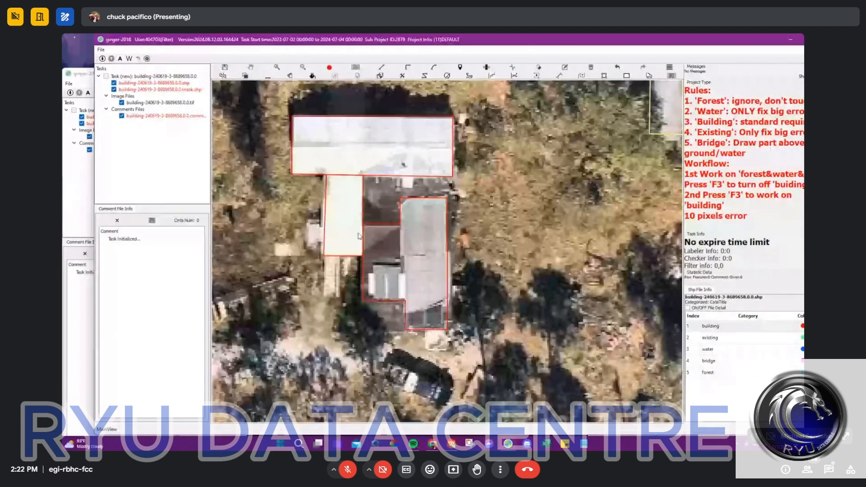
pyautogui.press('m')
pyautogui.moveTo(384, 300); pyautogui.dragTo(385, 330)
pyautogui.moveTo(363, 292); pyautogui.dragTo(359, 293)
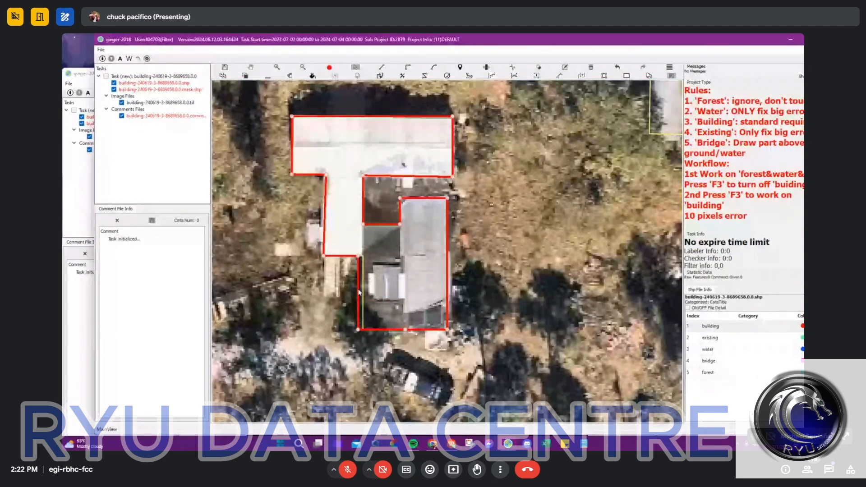
pyautogui.scroll(-2, 358, 293)
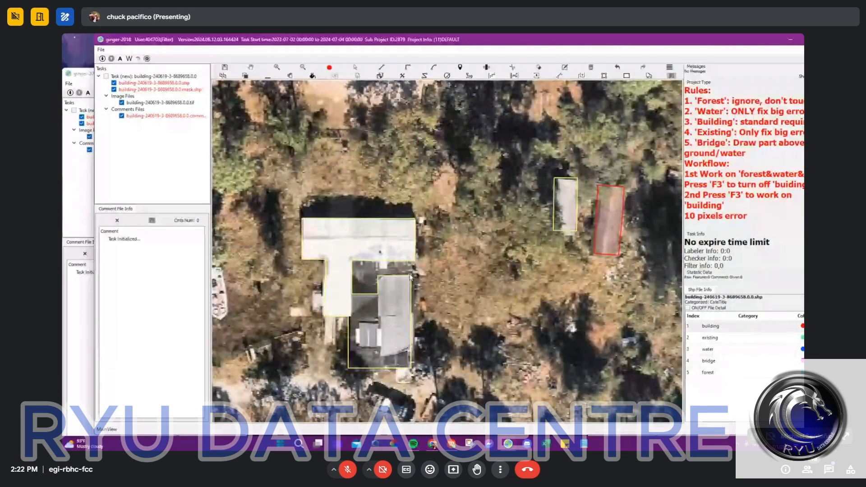
# Hide the building outlines of task building-240619-3-8689658.0.0 and examine the forest outlines across the whole parcel.
pyautogui.scroll(-2, 419, 297)
pyautogui.scroll(-4, 421, 299)
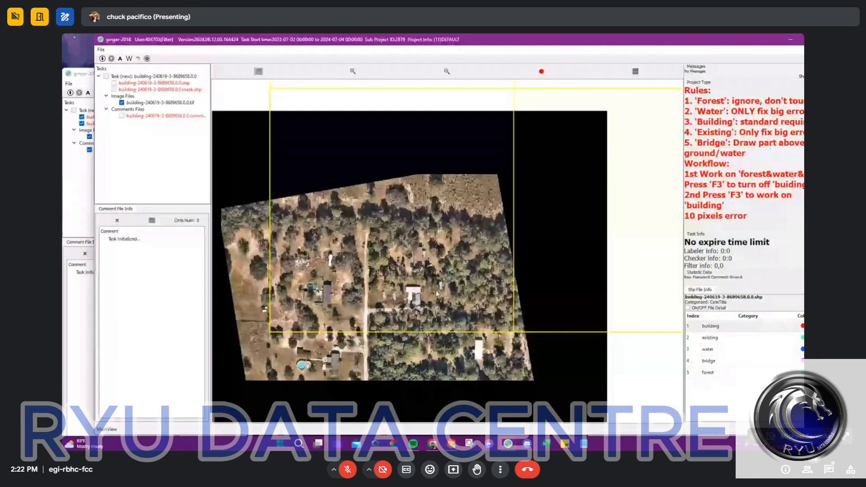
pyautogui.press('F3')
pyautogui.scroll(1, 319, 260)
pyautogui.scroll(-1, 444, 369)
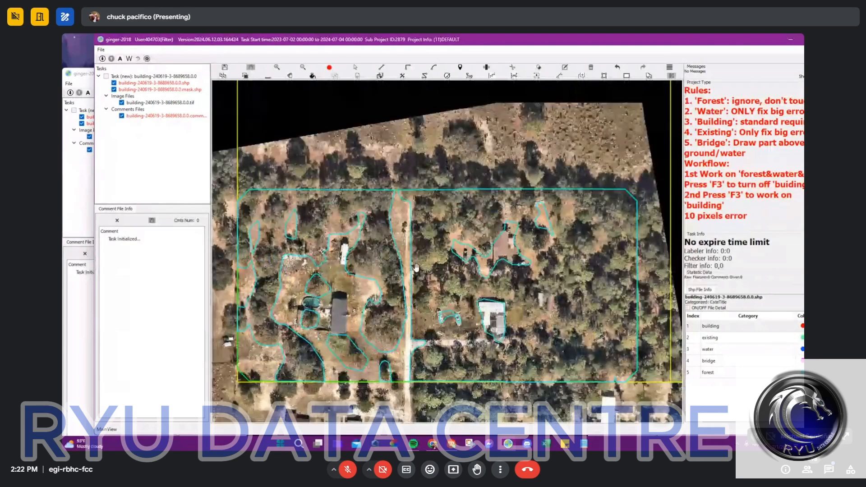
pyautogui.scroll(-3, 495, 308)
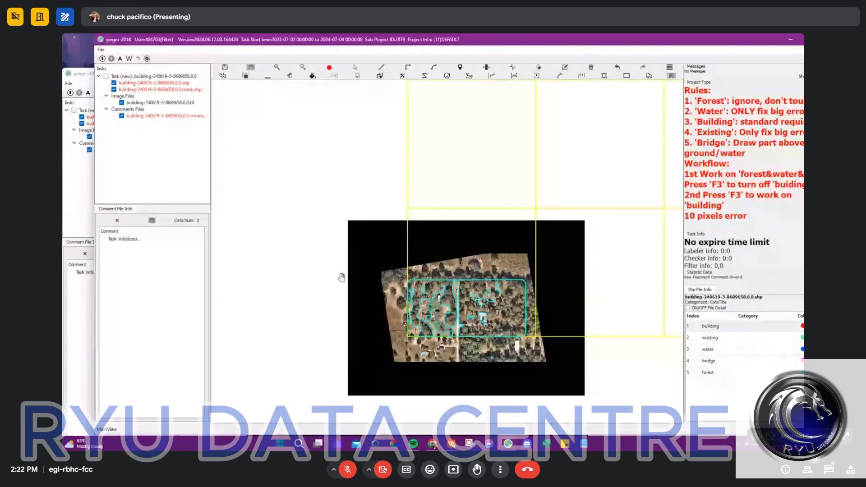
# Examine the stepped forest outline of task building-240619-3-8455459.0.0 and the building, tree and water outlines of task building-240619-3-8678554.0.0.
pyautogui.click(86, 300)
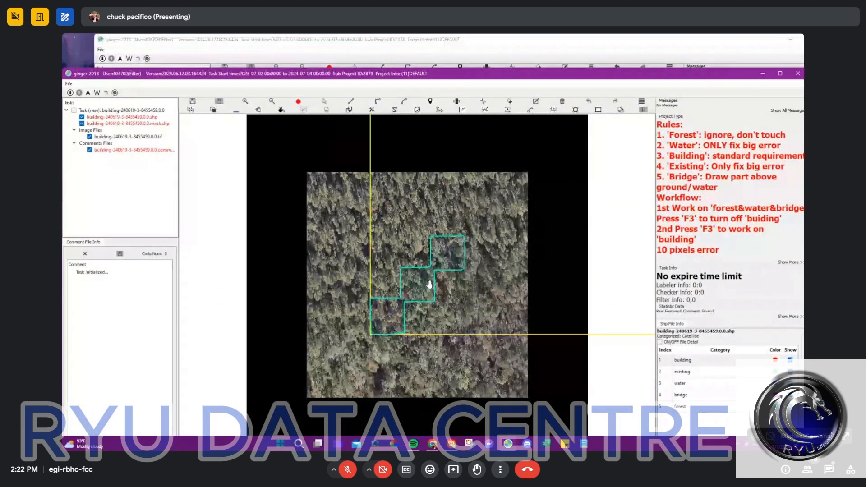
pyautogui.scroll(2, 433, 296)
pyautogui.click(289, 46)
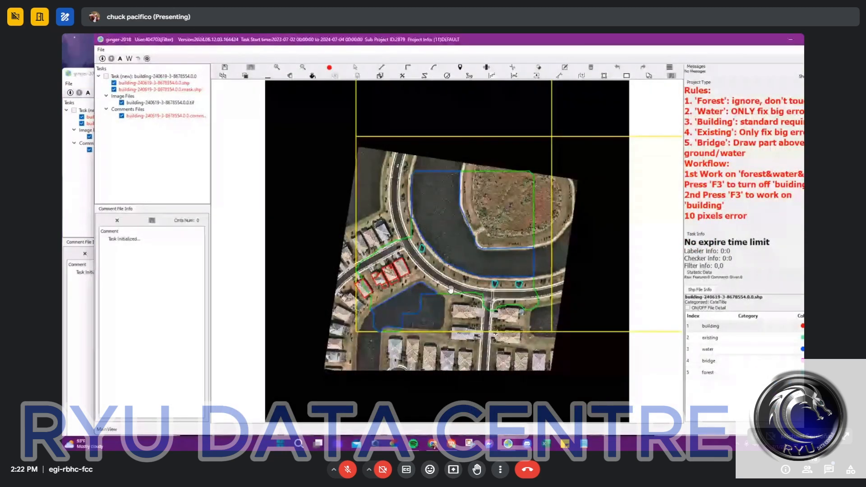
pyautogui.scroll(2, 393, 206)
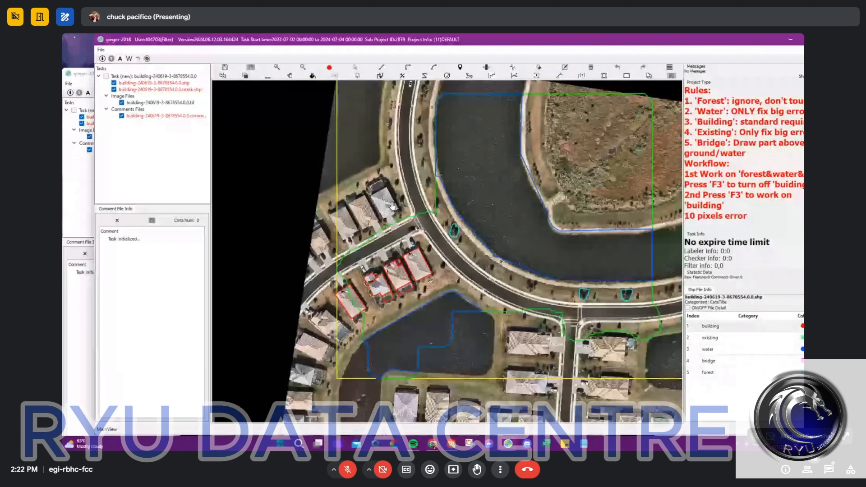
pyautogui.scroll(1, 389, 289)
pyautogui.scroll(1, 390, 300)
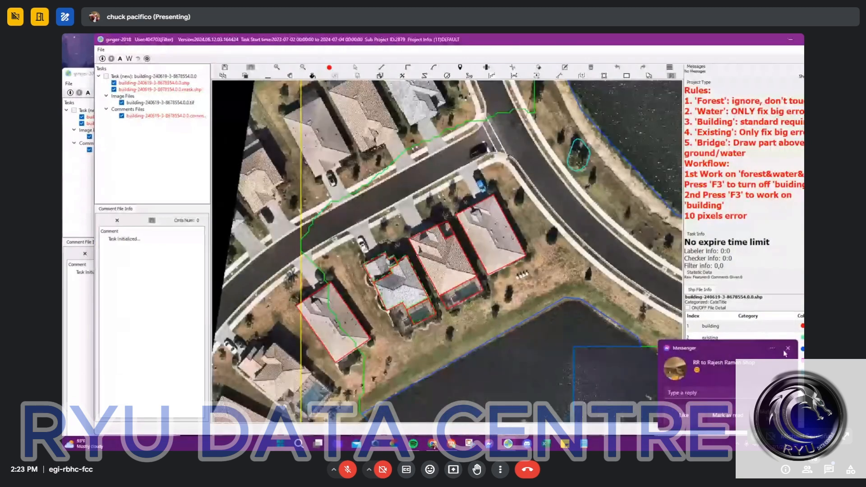
pyautogui.scroll(-2, 440, 323)
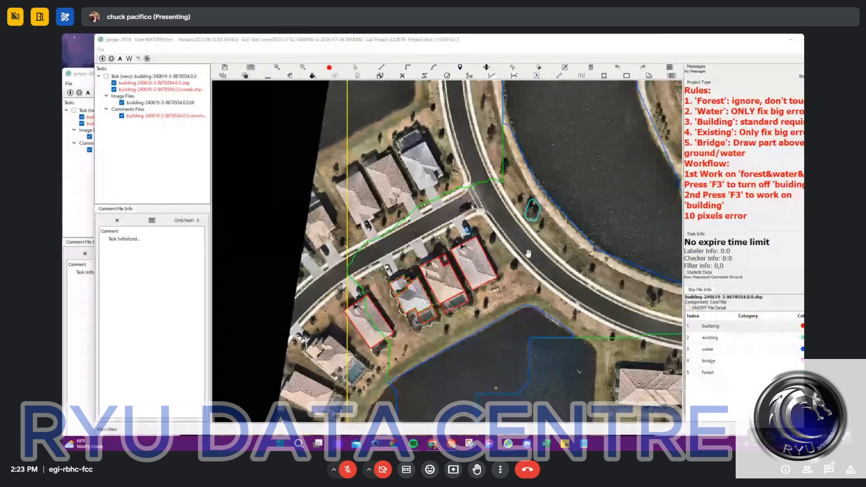
pyautogui.moveTo(527, 253); pyautogui.dragTo(403, 278)
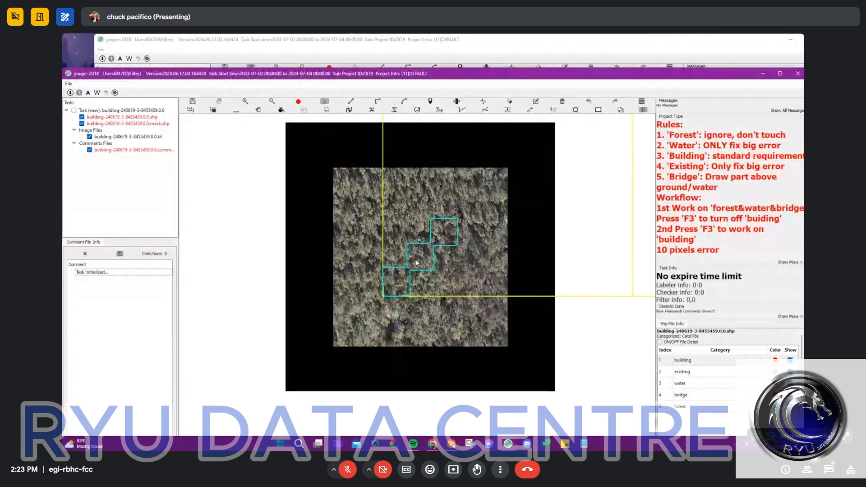
pyautogui.scroll(2, 416, 263)
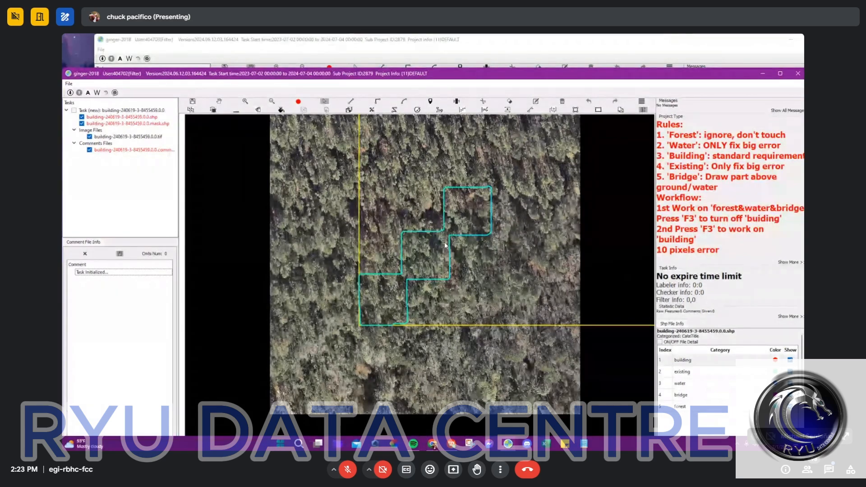
pyautogui.click(480, 50)
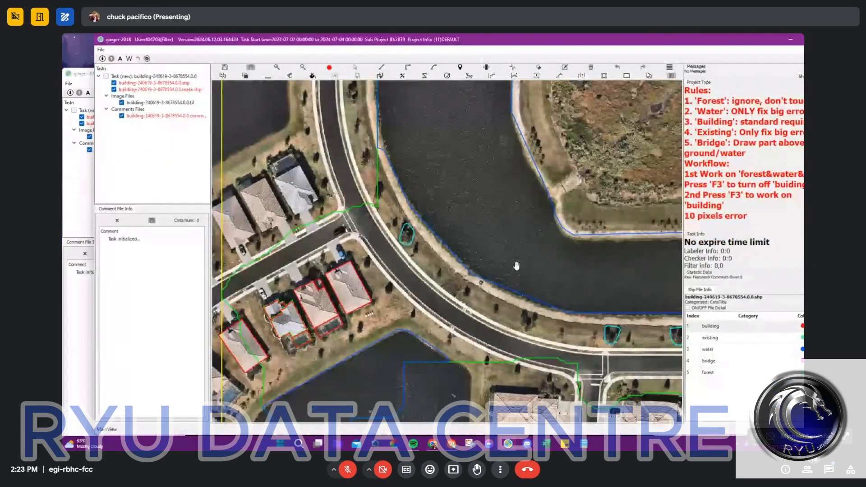
# In task building-240619-3-8678554.0.0, extend the grey-roofed house's outline over the whole pool enclosure at its rear.
pyautogui.scroll(-1, 516, 266)
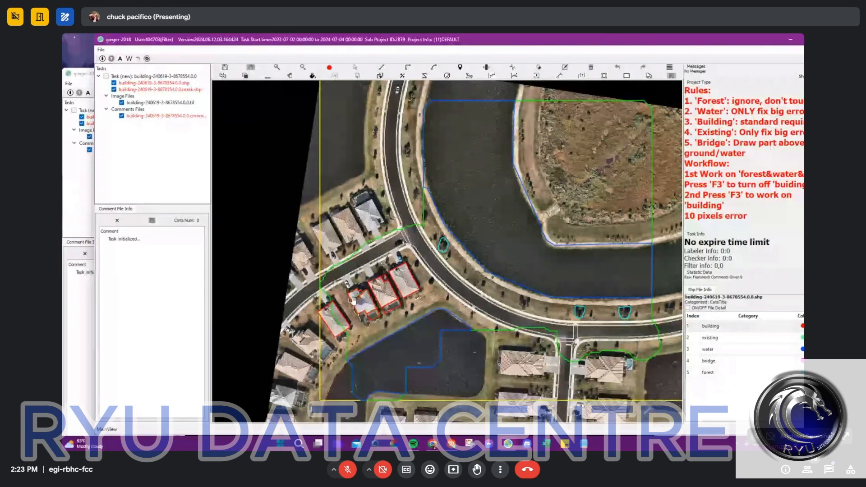
pyautogui.scroll(3, 392, 296)
pyautogui.scroll(2, 320, 303)
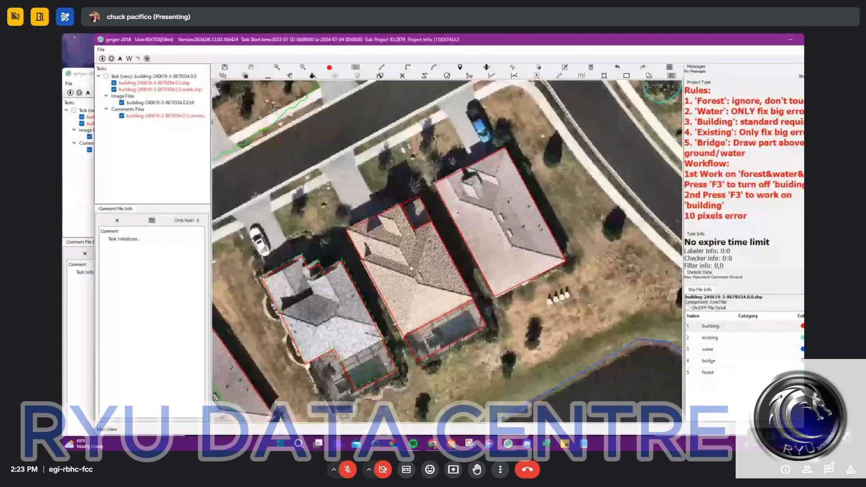
pyautogui.moveTo(400, 278); pyautogui.dragTo(449, 199)
pyautogui.click(354, 282)
pyautogui.click(377, 327)
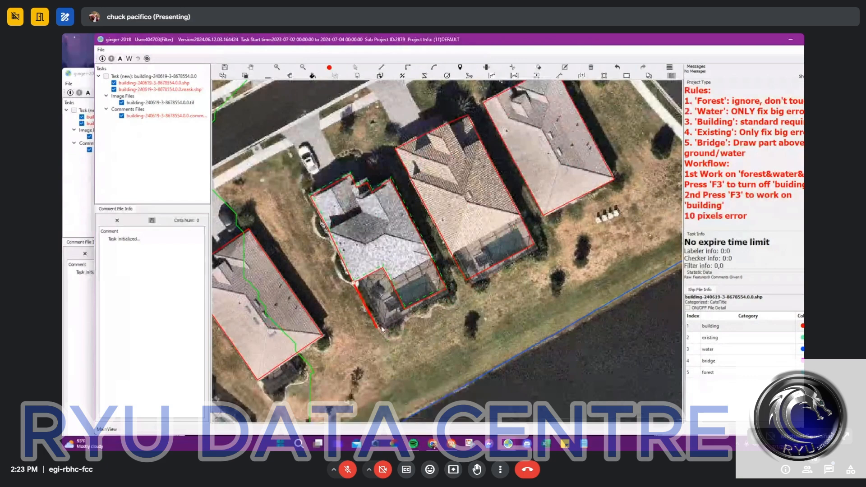
pyautogui.click(443, 295)
pyautogui.scroll(-4, 406, 307)
pyautogui.scroll(2, 391, 316)
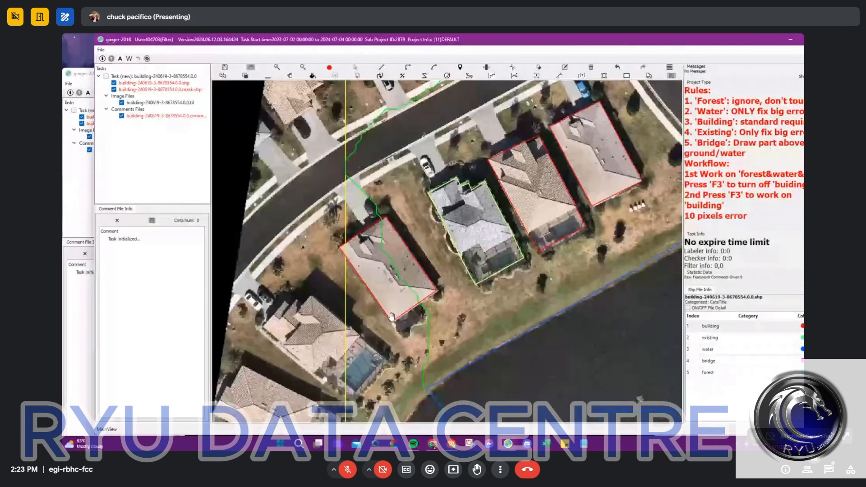
# Extend the westernmost outlined house's outline over the small porch at its rear.
pyautogui.click(420, 305)
pyautogui.scroll(-2, 426, 306)
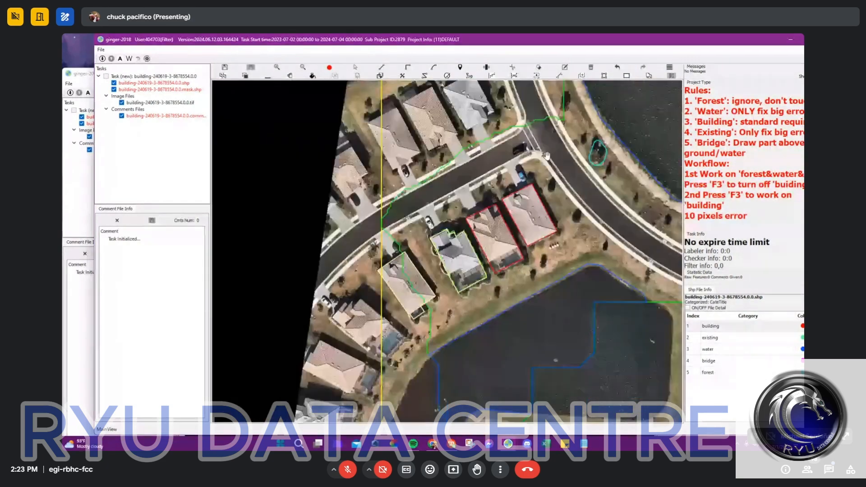
pyautogui.scroll(-3, 546, 155)
pyautogui.moveTo(515, 214); pyautogui.dragTo(379, 267)
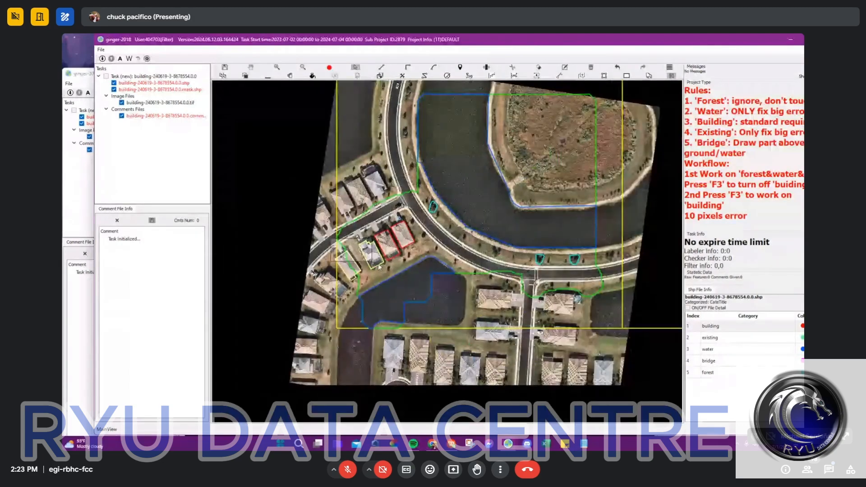
# Check the remaining outlines across the whole parcel and advance to task building-240619-3-8381826.0.0.
pyautogui.press('h')
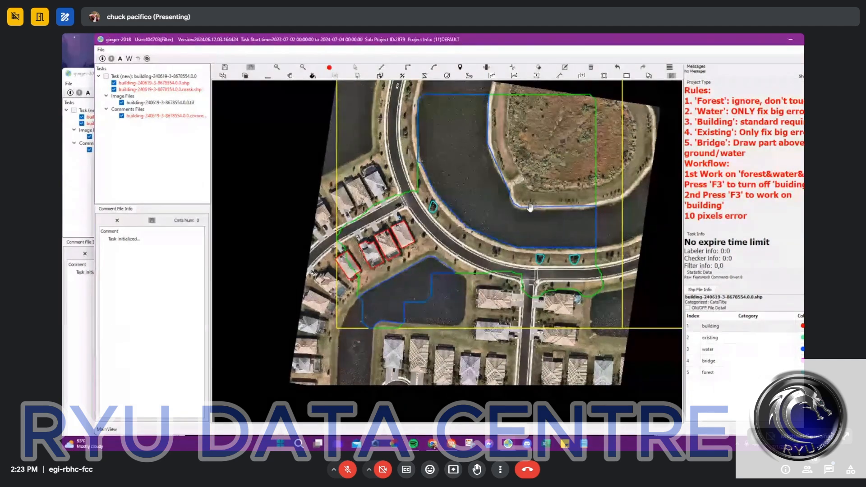
pyautogui.moveTo(439, 181); pyautogui.dragTo(455, 214)
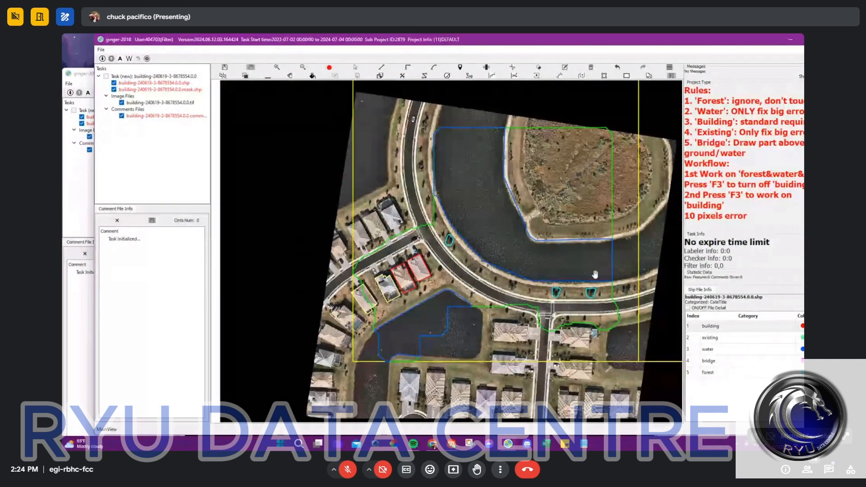
pyautogui.scroll(-3, 444, 250)
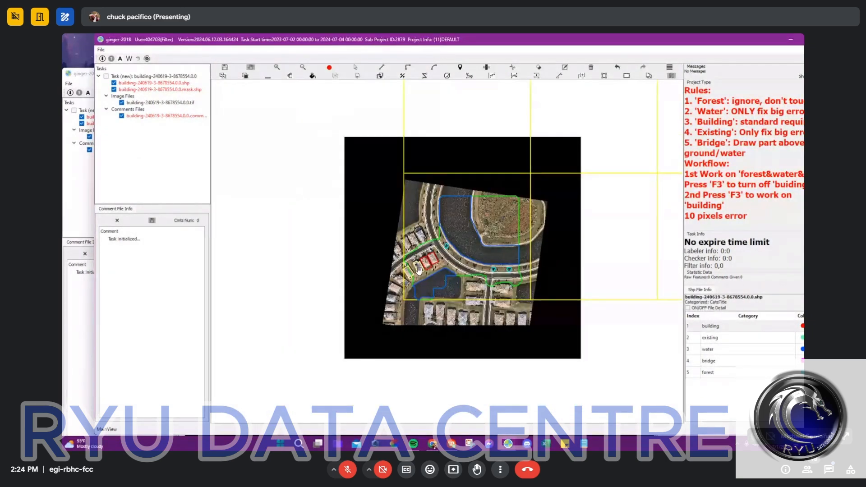
pyautogui.press('n')
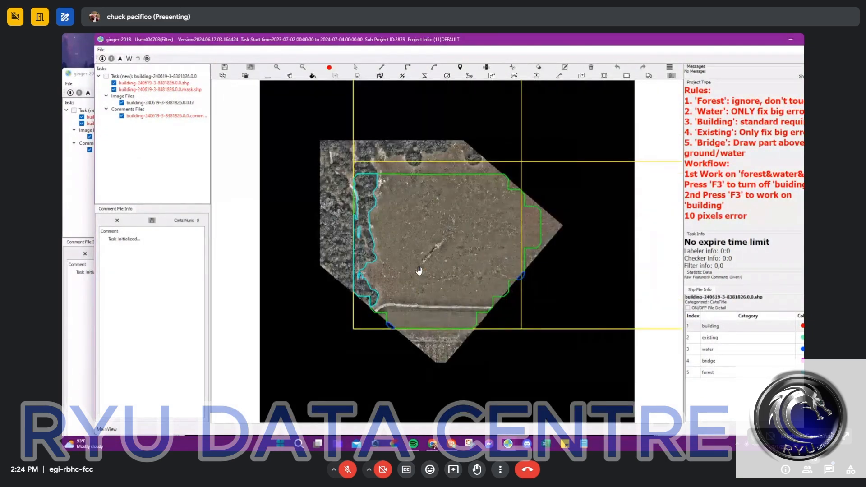
# Switch to task building-240619-3-8455459.0.0 and check its stepped forest outline with the building outlines toggled off and on.
pyautogui.click(70, 309)
pyautogui.scroll(-3, 437, 203)
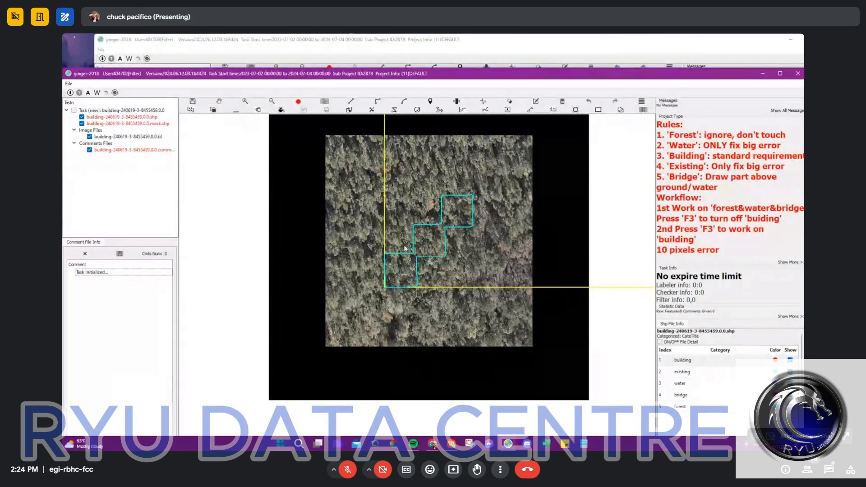
pyautogui.press('F3')
pyautogui.press('F3')
# In task building-240619-3-8381826.0.0, clear the small water slivers along the image's diagonal edges.
pyautogui.hotkey('alt', 'Tab')
pyautogui.scroll(3, 387, 329)
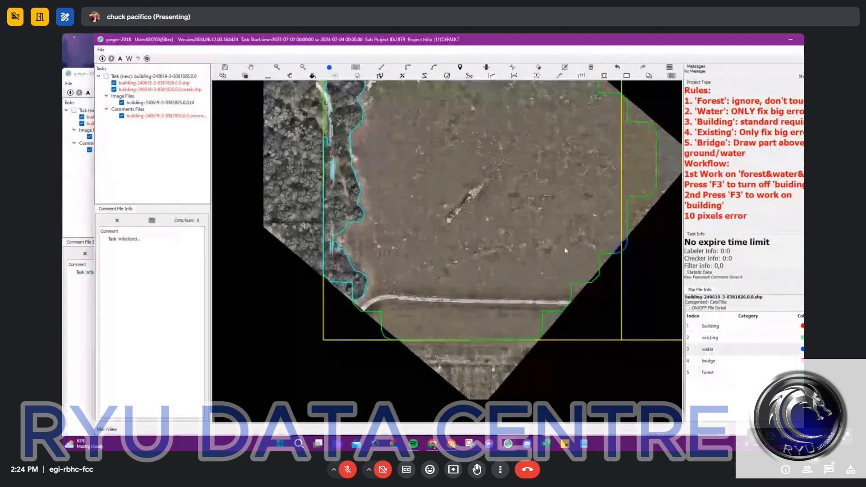
pyautogui.moveTo(458, 129); pyautogui.dragTo(451, 219)
pyautogui.scroll(-1, 450, 219)
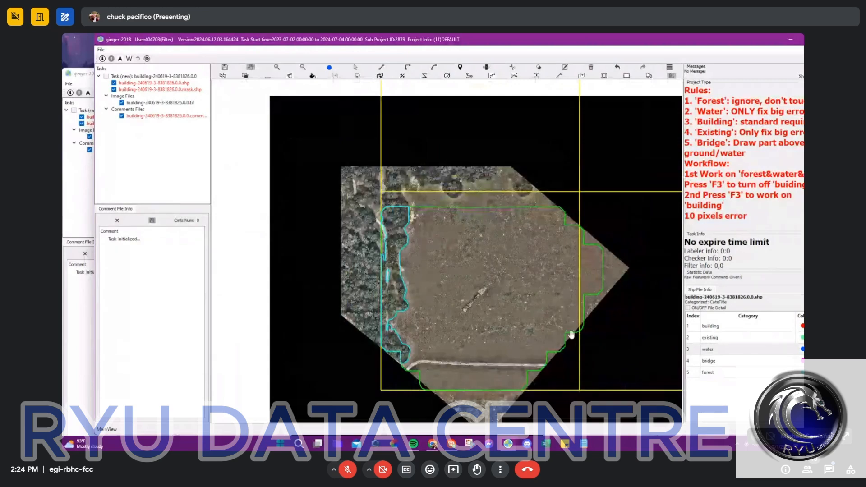
pyautogui.press('F3')
# Switch to task building-240619-3-8437783.0.0 and hide its building outlines to check the forest and water outlines around the houses.
pyautogui.hotkey('alt', 'Tab')
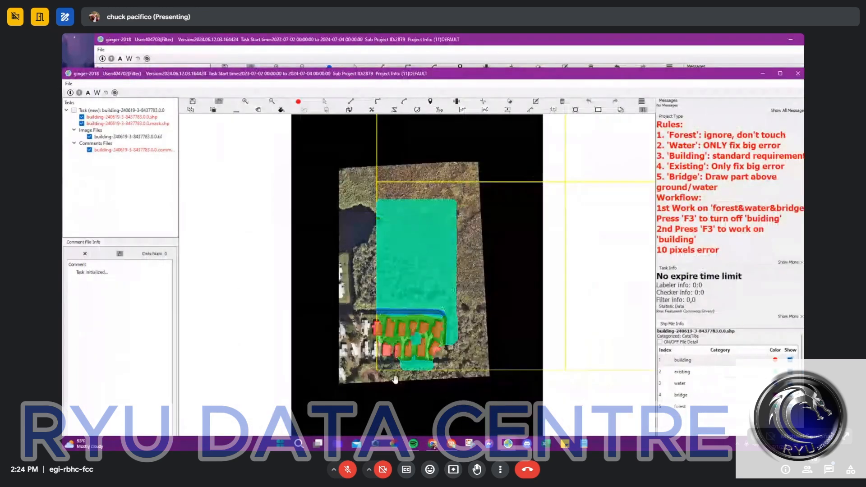
pyautogui.scroll(3, 378, 338)
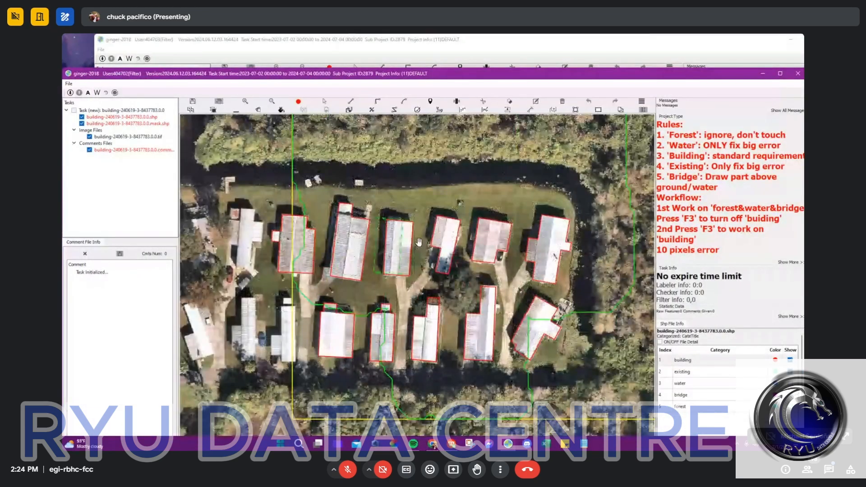
pyautogui.scroll(-1, 417, 215)
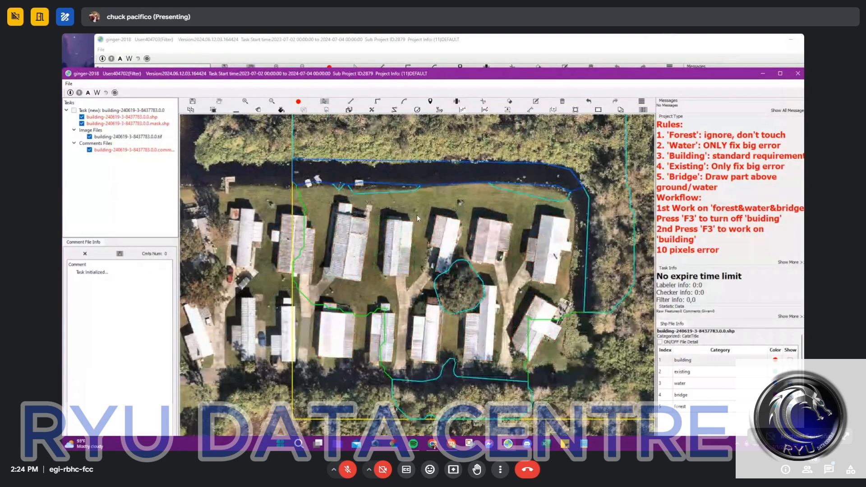
pyautogui.press('F3')
pyautogui.press('F3')
# Extend the water outline down the canal's eastern arm, tracing the bank beside the houses.
pyautogui.scroll(3, 521, 198)
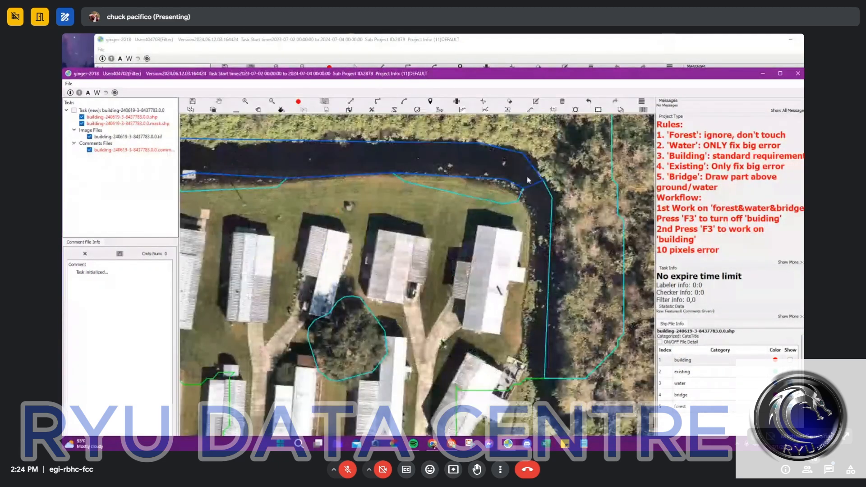
pyautogui.click(519, 196)
pyautogui.click(539, 254)
pyautogui.click(537, 264)
pyautogui.click(535, 303)
pyautogui.click(532, 338)
pyautogui.click(526, 403)
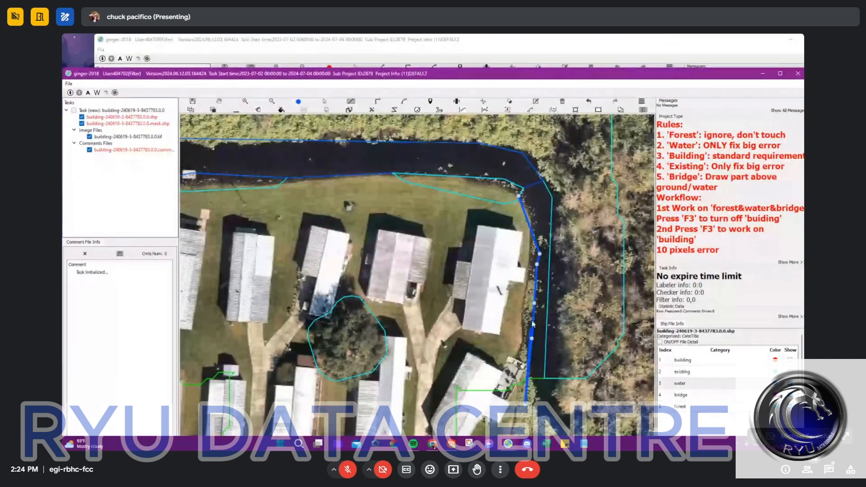
pyautogui.rightClick(531, 315)
pyautogui.press('c')
pyautogui.scroll(-3, 537, 350)
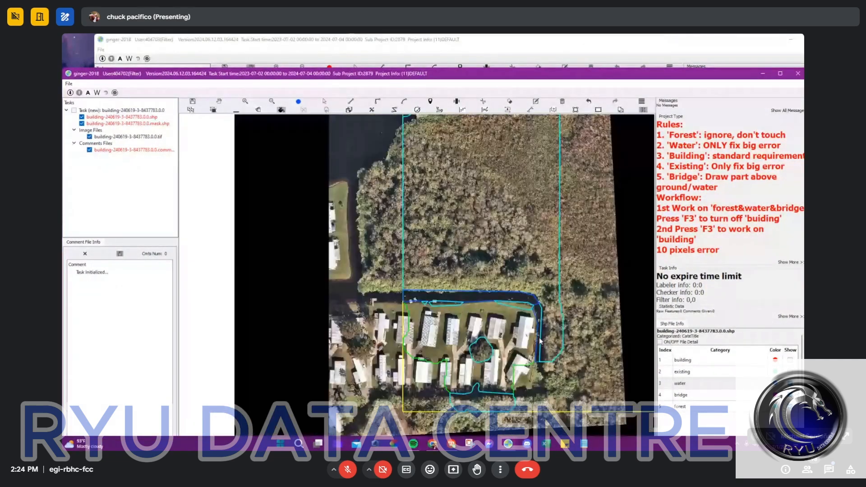
pyautogui.click(541, 308)
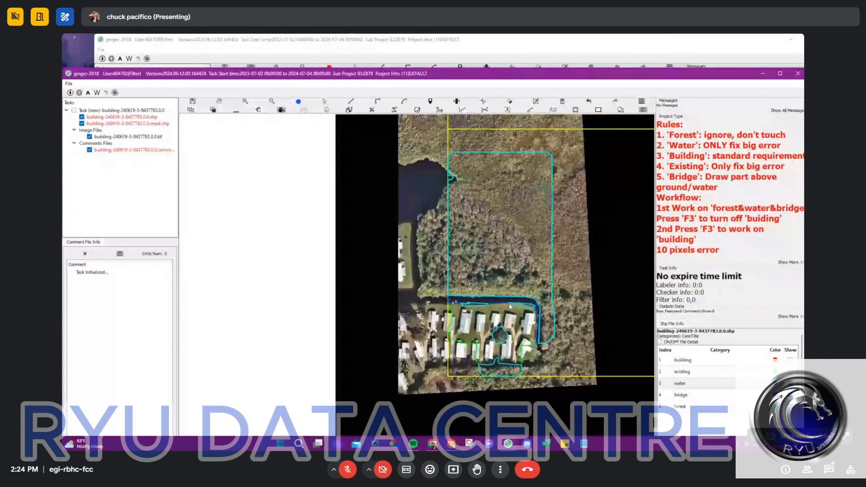
# Switch to task building-240619-3-8444485.0.0 and examine the solar-panel arrays, the forest strip and the small white building between the arrays.
pyautogui.click(248, 54)
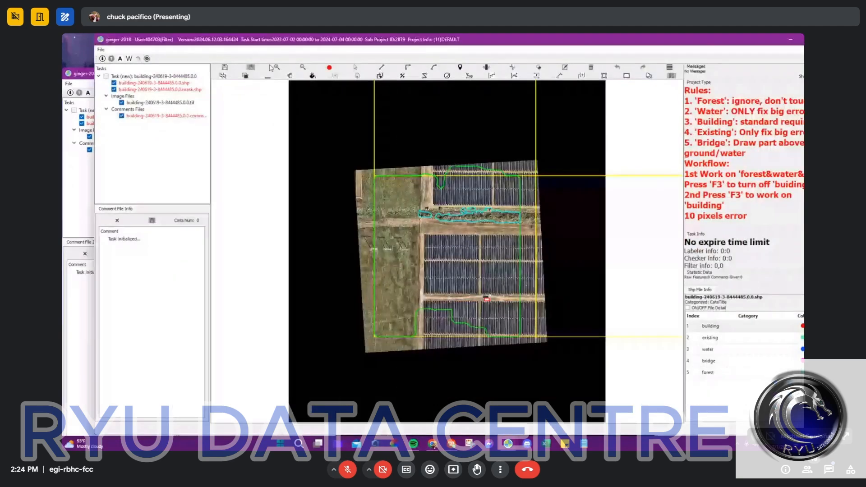
pyautogui.scroll(3, 444, 215)
pyautogui.press('space')
pyautogui.press('space')
pyautogui.scroll(-2, 456, 221)
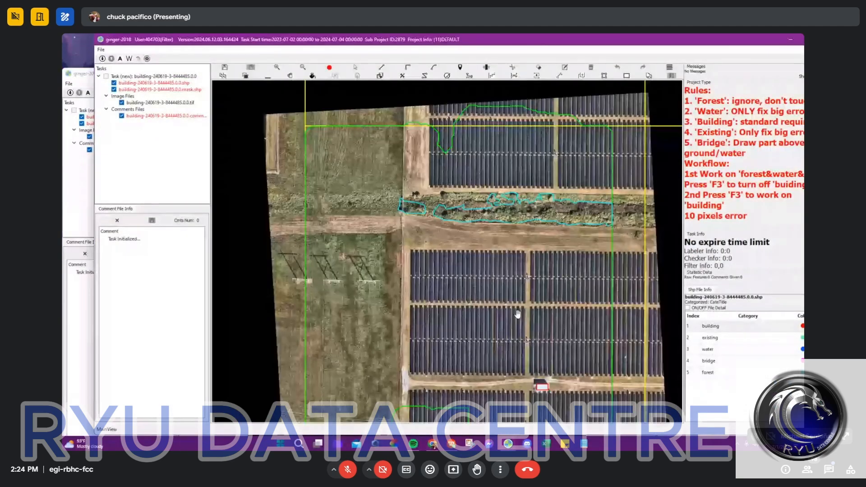
pyautogui.moveTo(519, 314); pyautogui.dragTo(385, 211)
pyautogui.scroll(1, 369, 221)
pyautogui.scroll(2, 402, 232)
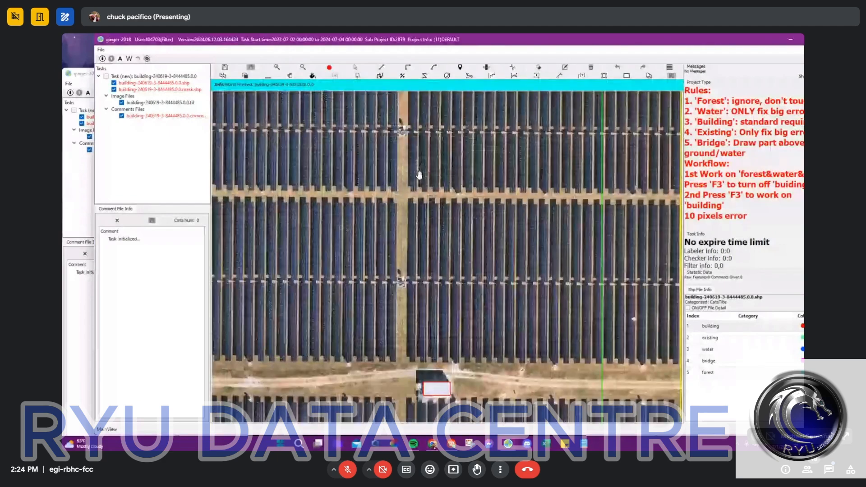
pyautogui.scroll(-3, 492, 178)
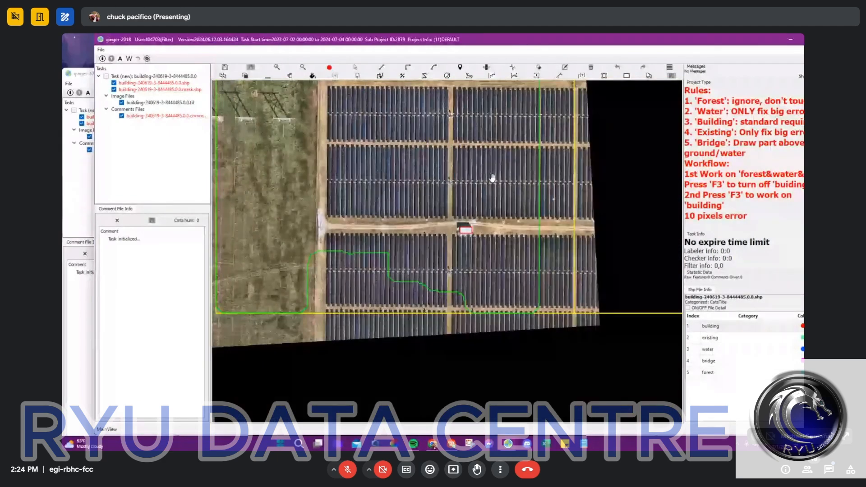
pyautogui.scroll(2, 492, 178)
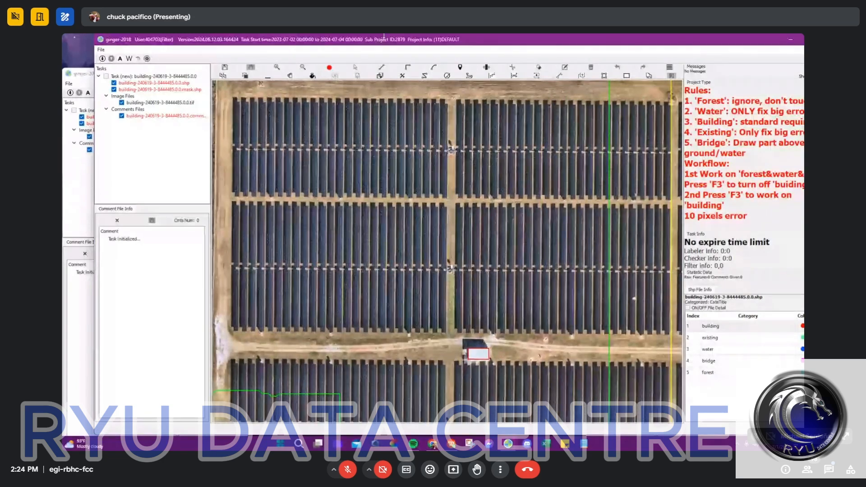
pyautogui.scroll(2, 416, 105)
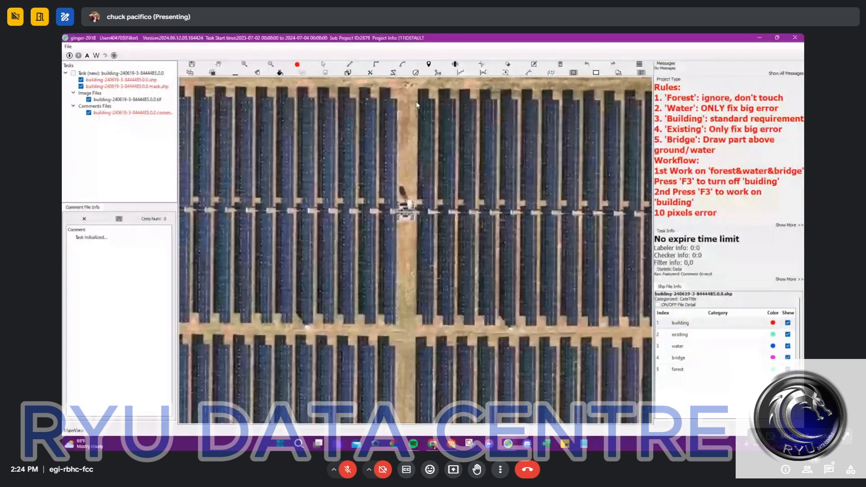
# Try a rectangular building outline around the first two solar-panel columns east of the central track, and remove it.
pyautogui.click(418, 99)
pyautogui.click(419, 329)
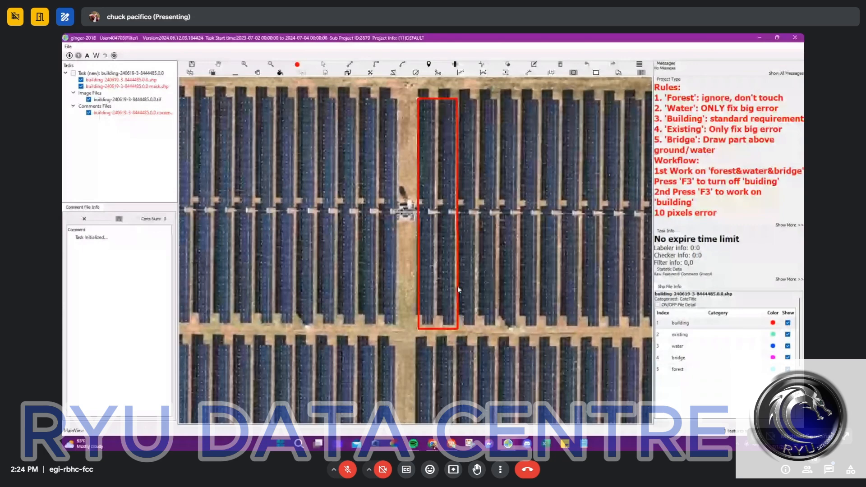
pyautogui.click(438, 313)
pyautogui.scroll(-4, 436, 202)
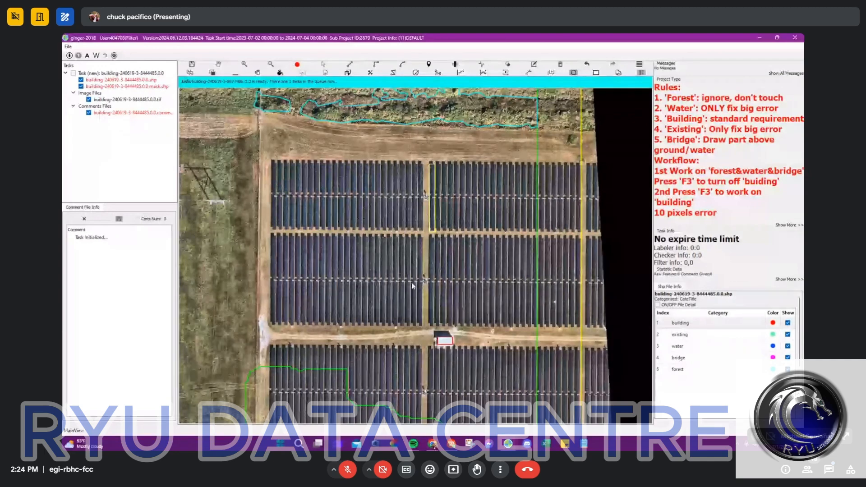
pyautogui.press('space')
pyautogui.moveTo(435, 186); pyautogui.dragTo(453, 210)
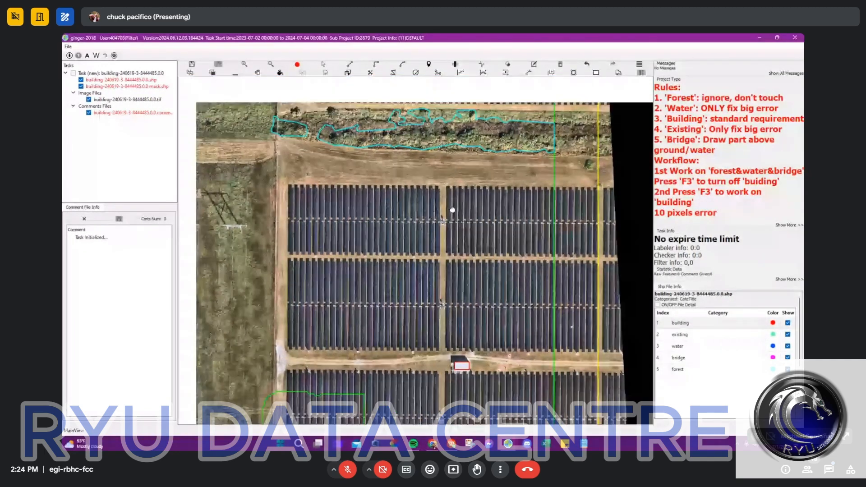
pyautogui.scroll(-2, 478, 242)
pyautogui.moveTo(454, 282); pyautogui.dragTo(407, 152)
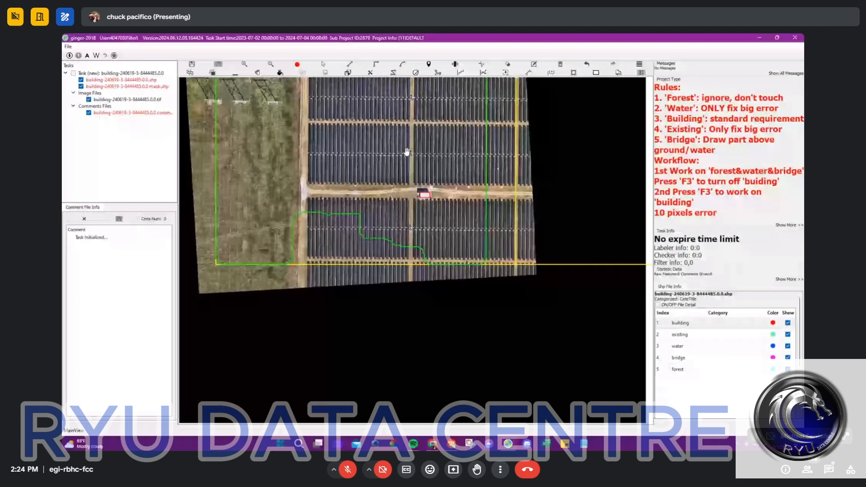
pyautogui.scroll(6, 423, 185)
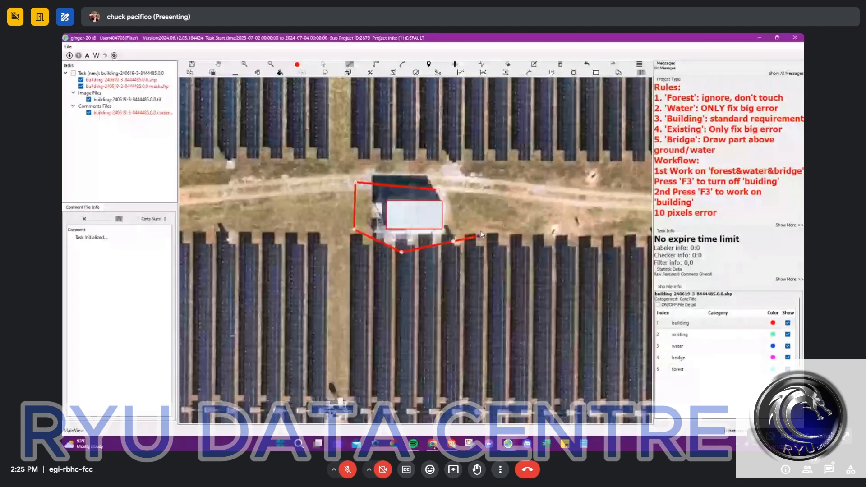
pyautogui.click(478, 236)
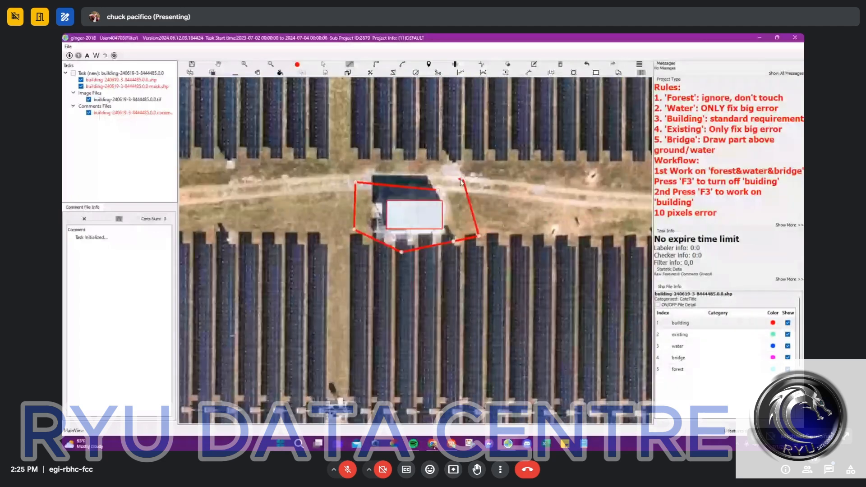
pyautogui.click(462, 180)
pyautogui.scroll(-2, 445, 192)
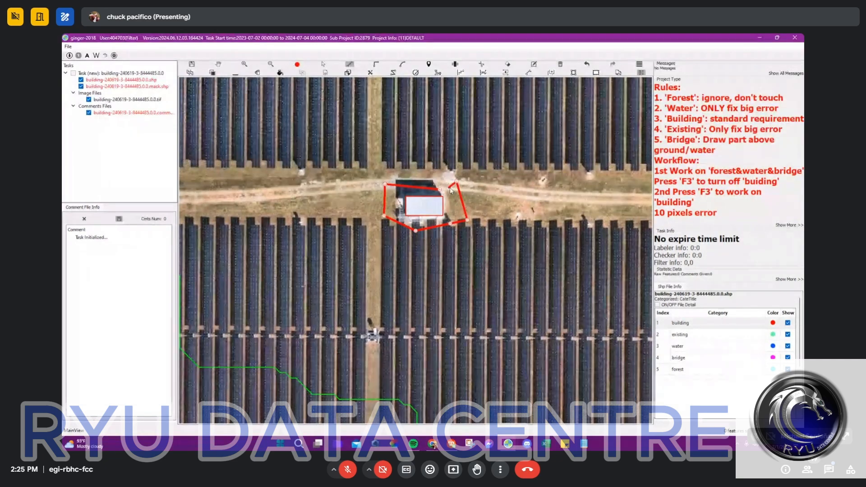
pyautogui.scroll(-2, 451, 190)
pyautogui.scroll(-3, 448, 213)
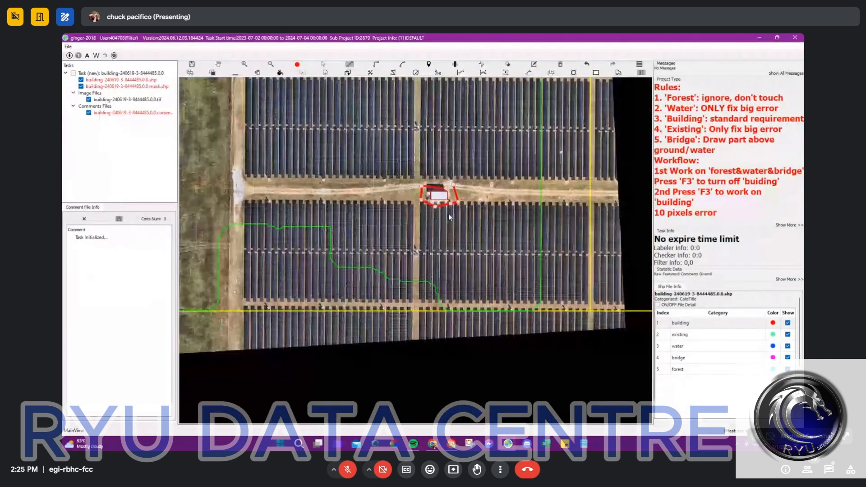
pyautogui.press('Escape')
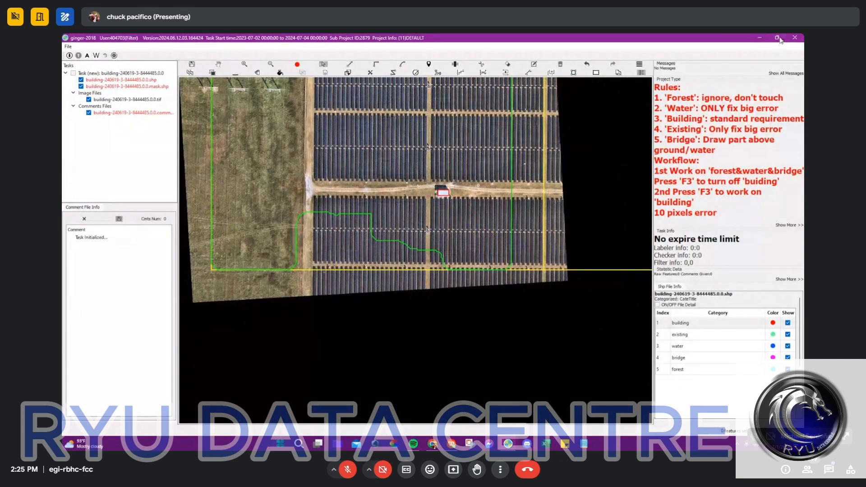
# Shrink the annotation window, switch to task building-240619-3-8464810.0.0 in the second window and examine its forest outline.
pyautogui.click(778, 37)
pyautogui.scroll(-2, 469, 192)
pyautogui.moveTo(469, 192); pyautogui.dragTo(381, 237)
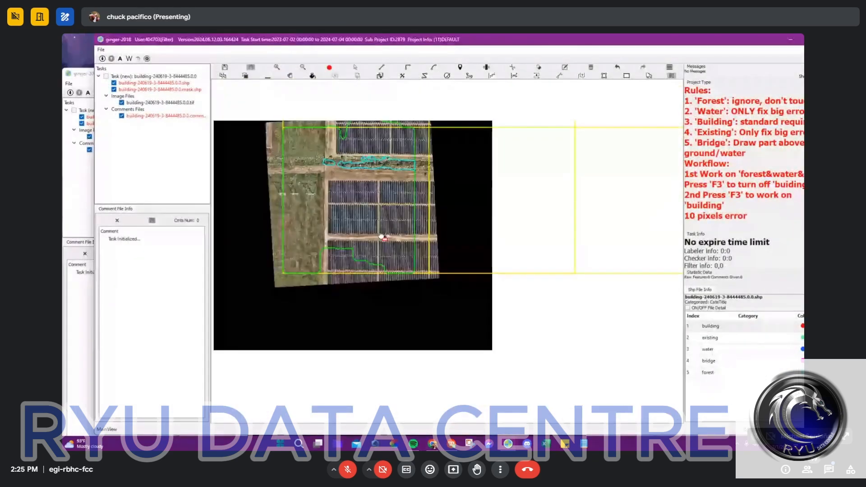
pyautogui.click(79, 305)
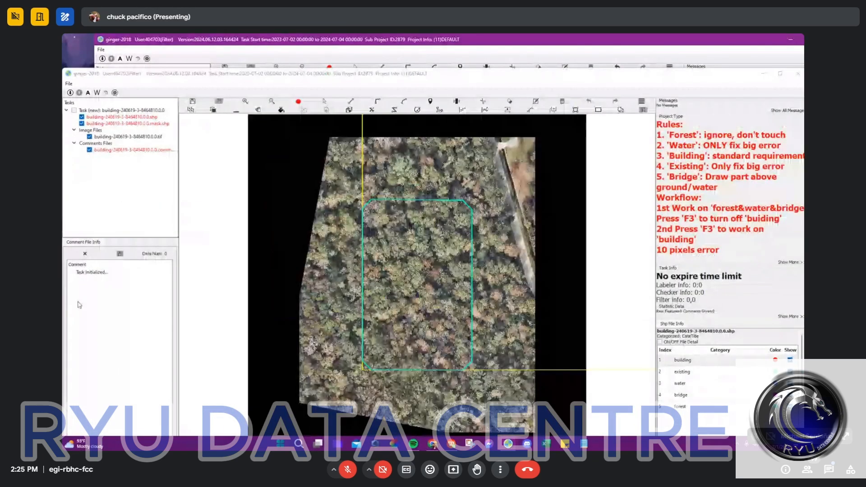
pyautogui.scroll(2, 427, 253)
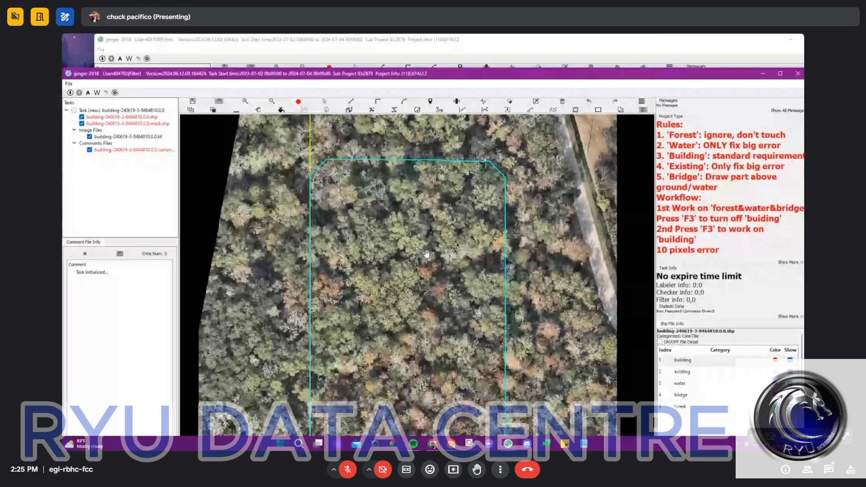
pyautogui.scroll(-2, 439, 263)
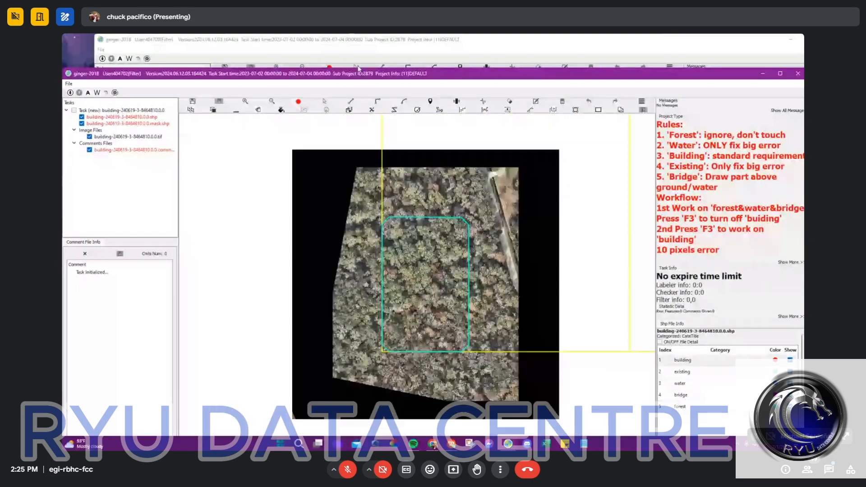
# Switch to task building-240619-3-8677486.0.0 and check the tree-clump outlines and small building outline, toggling the building layer.
pyautogui.click(358, 60)
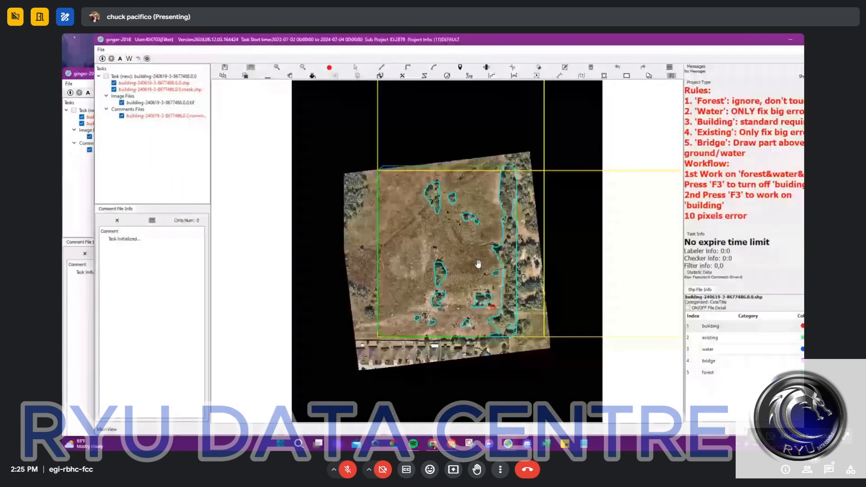
pyautogui.press('F3')
pyautogui.scroll(2, 478, 264)
pyautogui.press('F3')
pyautogui.scroll(2, 496, 242)
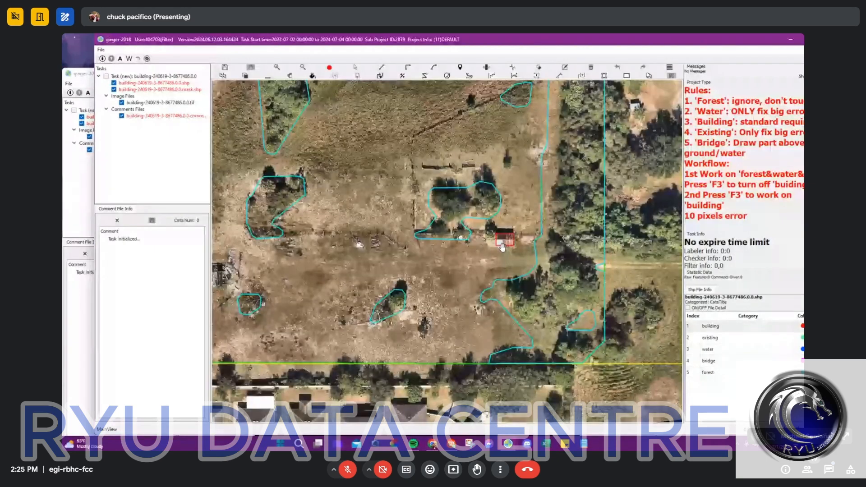
pyautogui.scroll(-3, 503, 247)
# Delete the faulty thin water outline along the image's upper-left edge in the open field.
pyautogui.scroll(3, 397, 192)
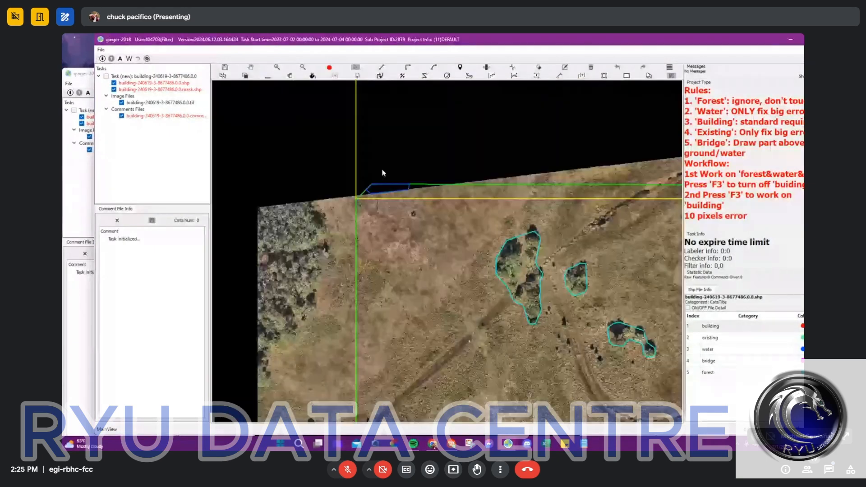
pyautogui.click(393, 188)
pyautogui.scroll(-2, 438, 221)
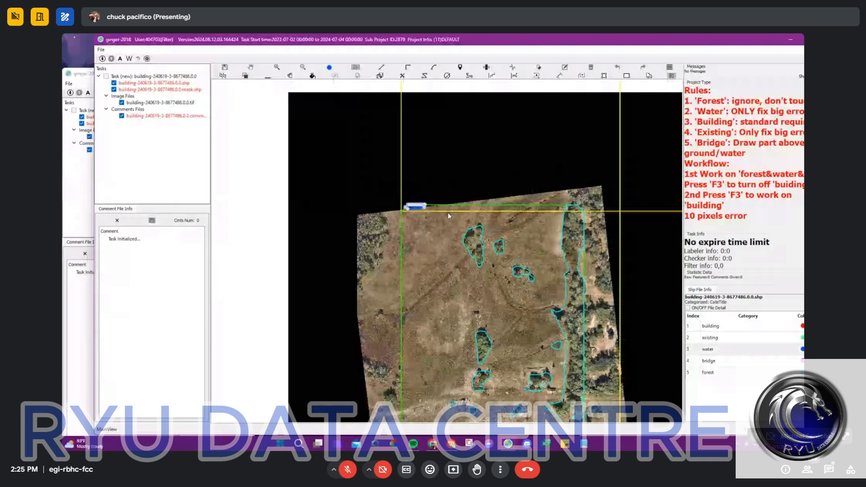
pyautogui.press('Delete')
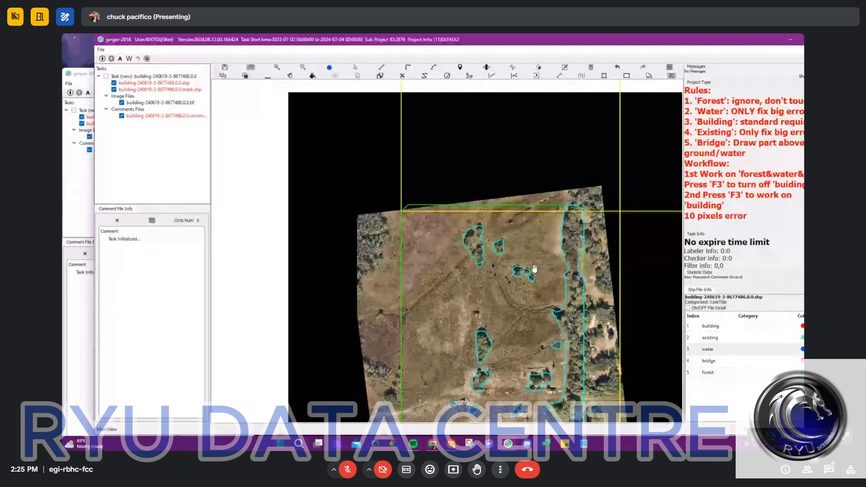
# Examine the rectangular water outline beside the boats in task building-240619-3-8579109.0.0.
pyautogui.scroll(-2, 534, 268)
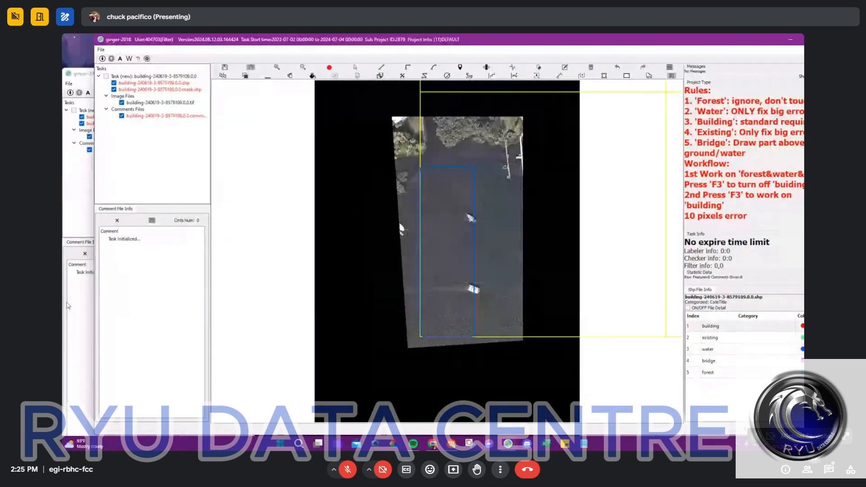
pyautogui.scroll(3, 443, 210)
pyautogui.scroll(-2, 456, 208)
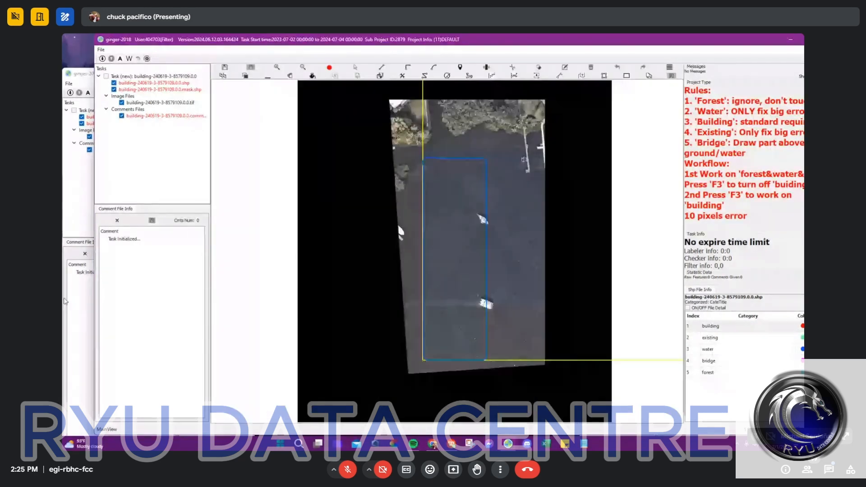
# Switch to task building-240619-3-8700510.0.0 and examine its forest outline and the narrow track with the fill turned off.
pyautogui.click(66, 302)
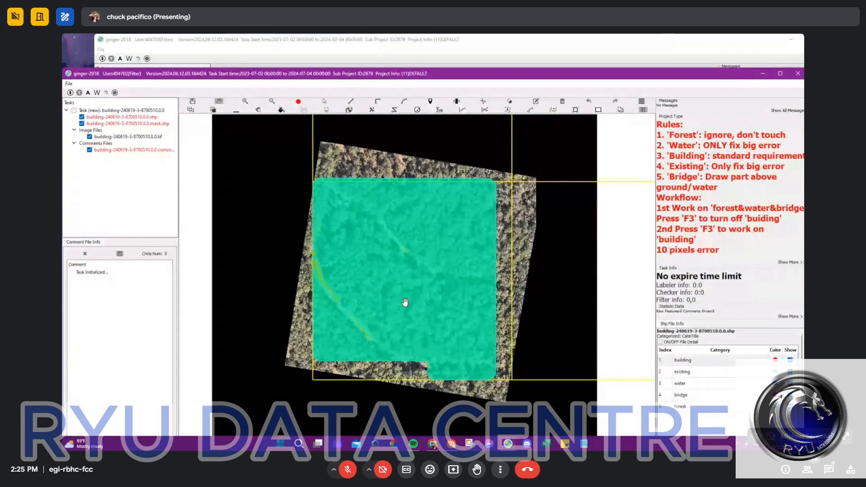
pyautogui.press('f')
pyautogui.press('Escape')
pyautogui.scroll(-1, 406, 294)
pyautogui.scroll(-1, 384, 242)
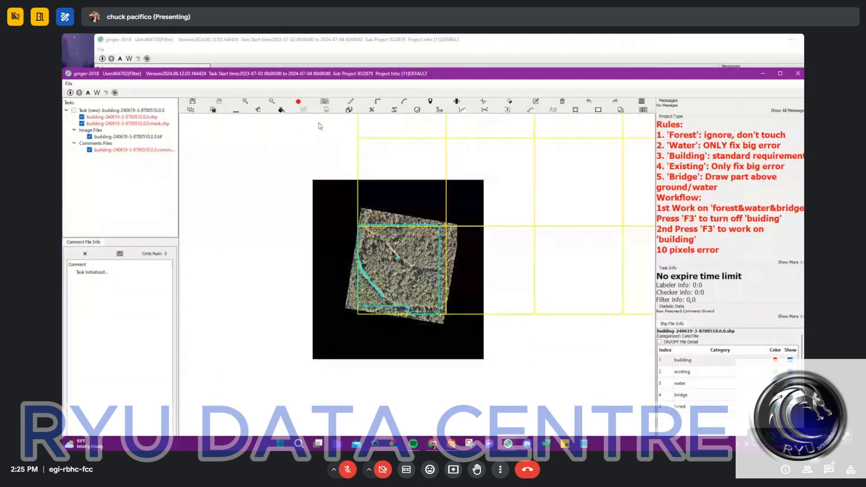
pyautogui.press('space')
# Switch to task building-240619-3-8360370.0.0, turn off the outline fill and examine the forest, pond and building outlines.
pyautogui.click(344, 53)
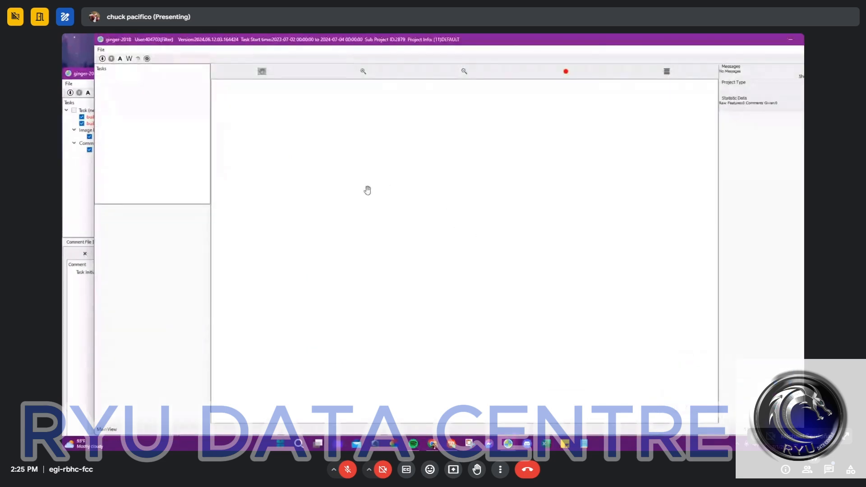
pyautogui.click(74, 226)
pyautogui.press('f')
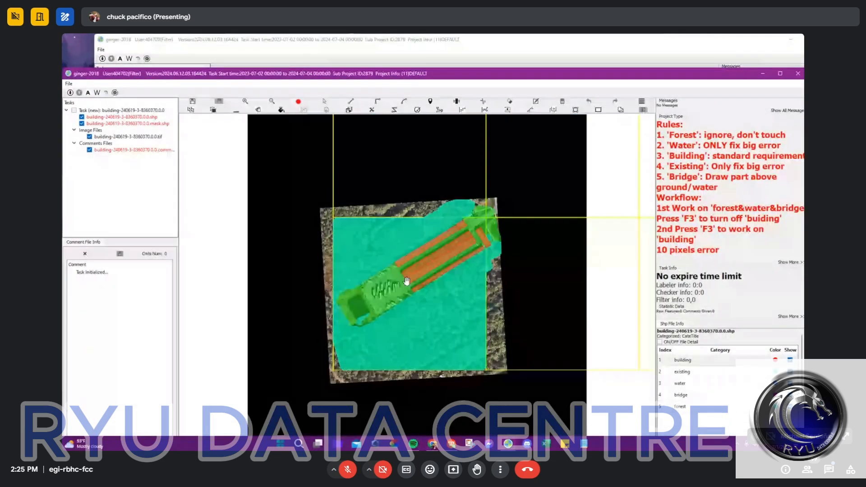
pyautogui.press('f')
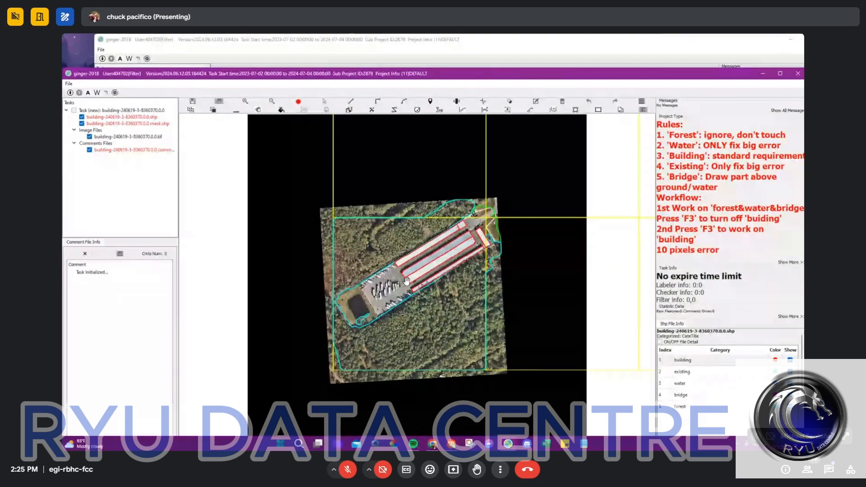
pyautogui.scroll(2, 393, 261)
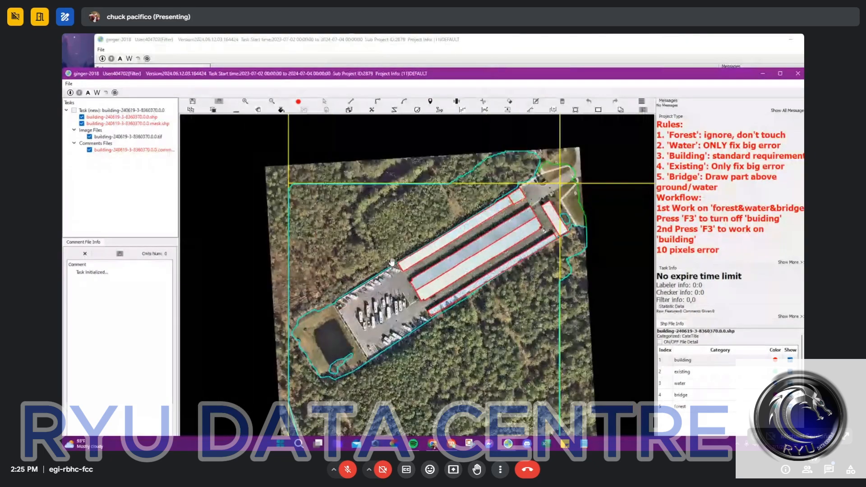
pyautogui.scroll(-2, 571, 307)
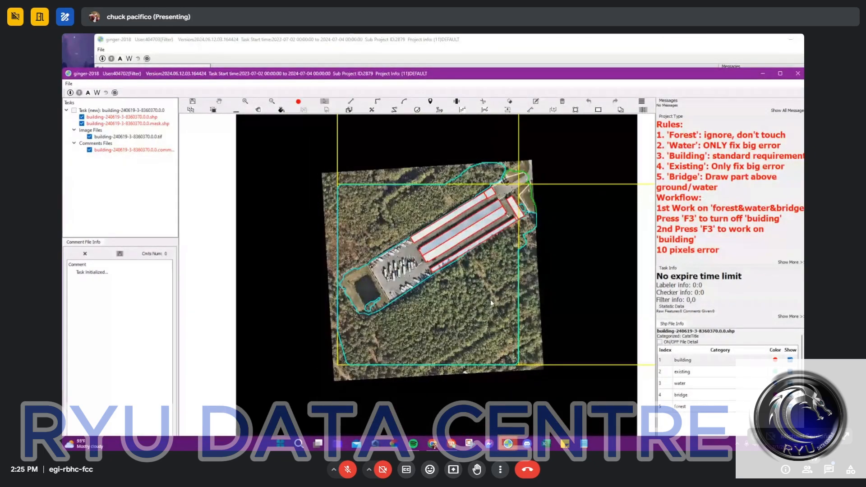
# Draw a water outline around the dark pond beside the vehicle lot, tracing its banks.
pyautogui.click(491, 299)
pyautogui.press('space')
pyautogui.scroll(5, 353, 299)
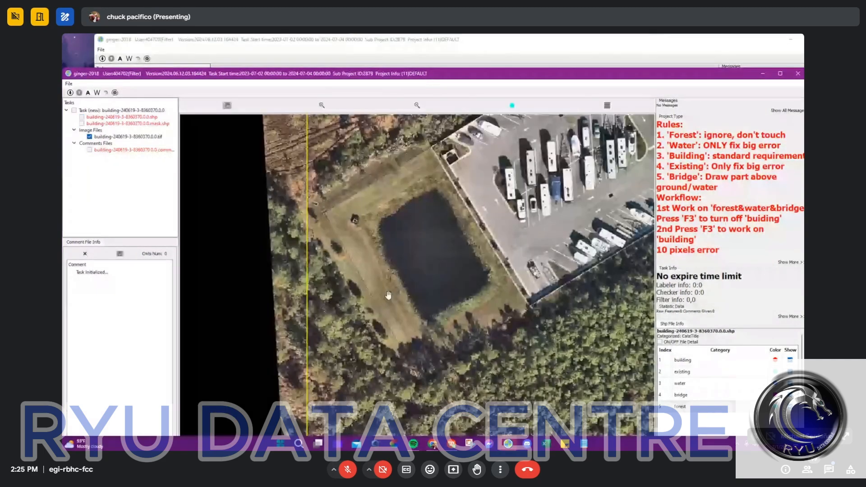
pyautogui.scroll(1, 388, 295)
pyautogui.press('space')
pyautogui.click(682, 384)
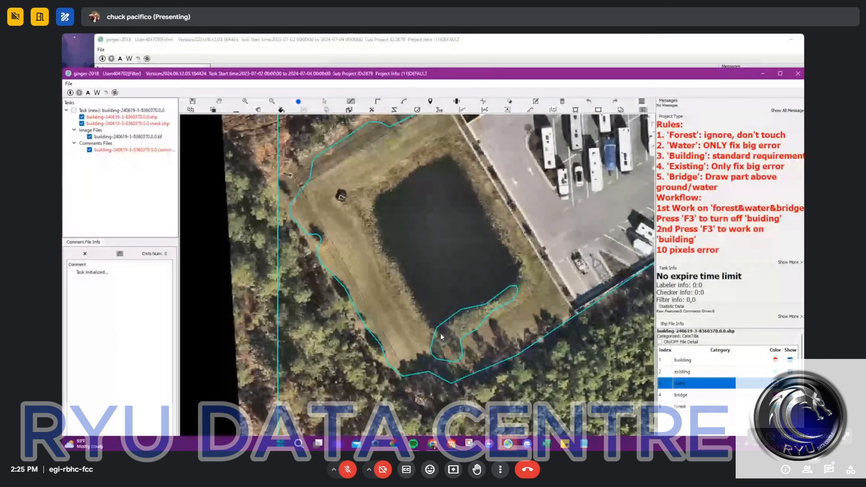
pyautogui.click(440, 333)
pyautogui.click(375, 217)
pyautogui.click(380, 187)
pyautogui.click(432, 162)
pyautogui.click(450, 159)
pyautogui.click(465, 169)
pyautogui.click(478, 199)
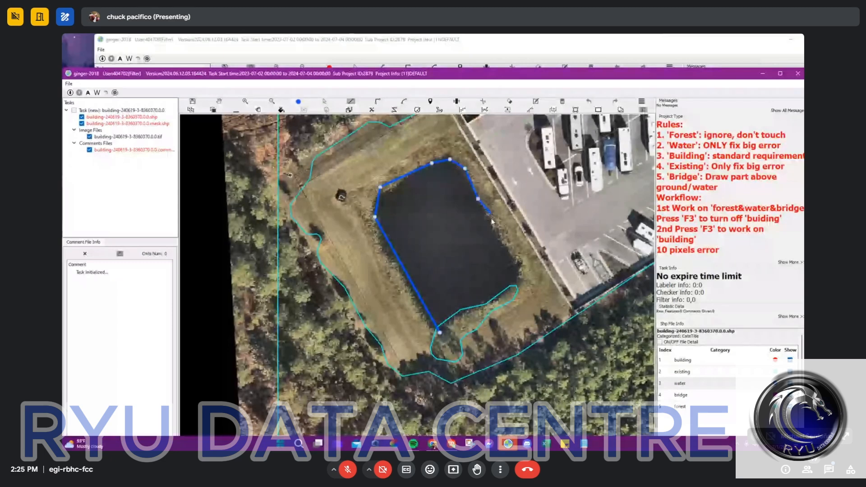
pyautogui.click(497, 243)
pyautogui.click(514, 270)
pyautogui.click(516, 286)
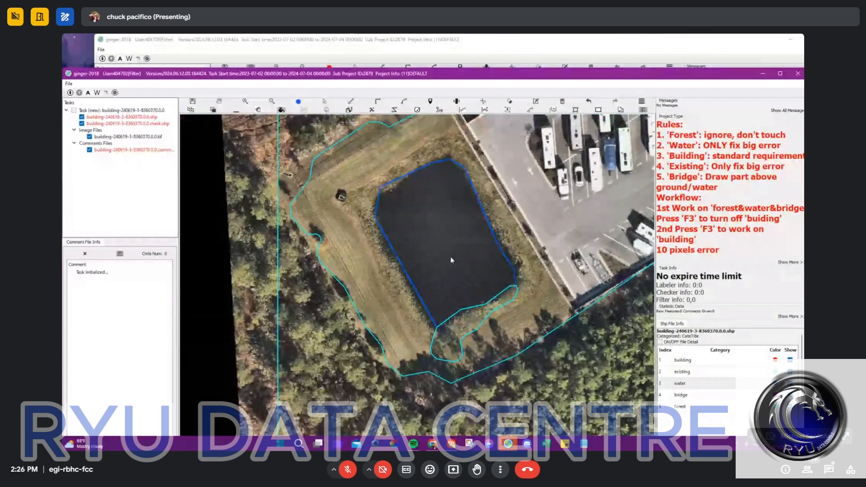
# Bring up the building outlines and select the two northern ones and the wide central one to inspect their roof edges.
pyautogui.scroll(-3, 450, 259)
pyautogui.scroll(5, 556, 206)
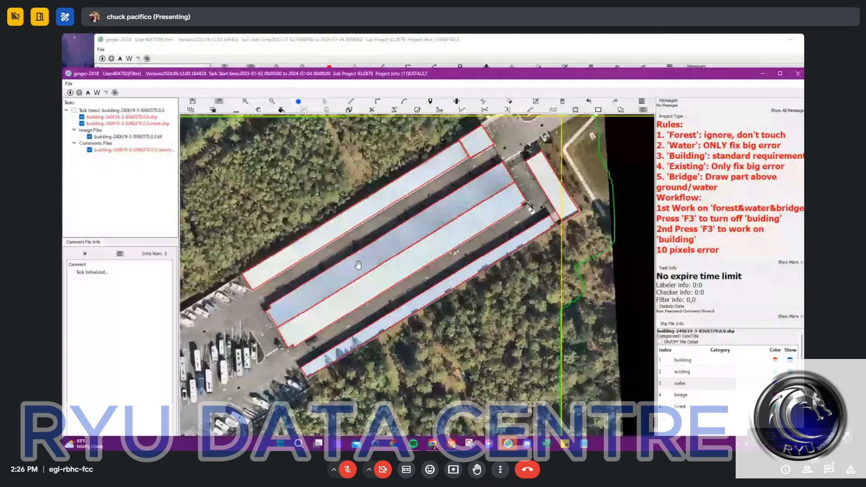
pyautogui.moveTo(359, 264); pyautogui.dragTo(414, 293)
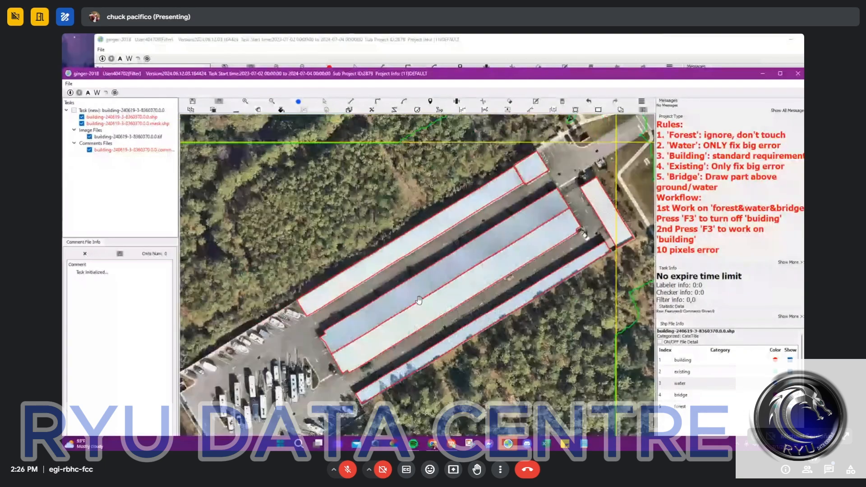
pyautogui.click(513, 181)
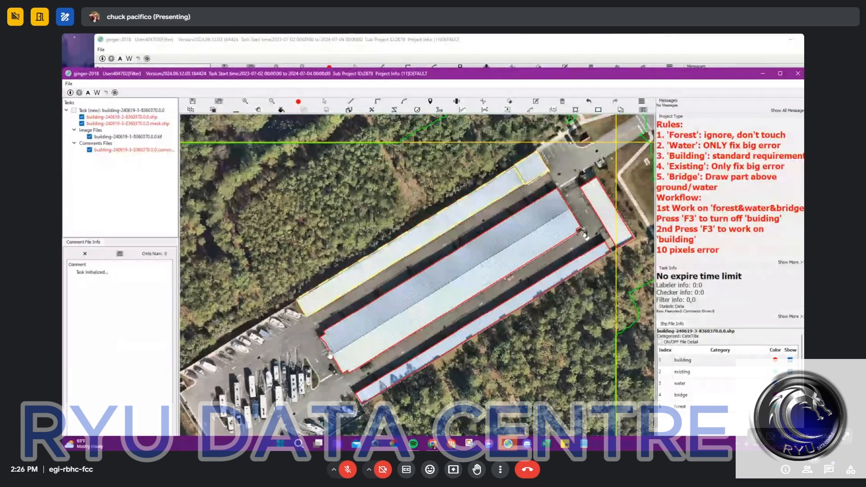
pyautogui.scroll(3, 330, 355)
pyautogui.click(406, 362)
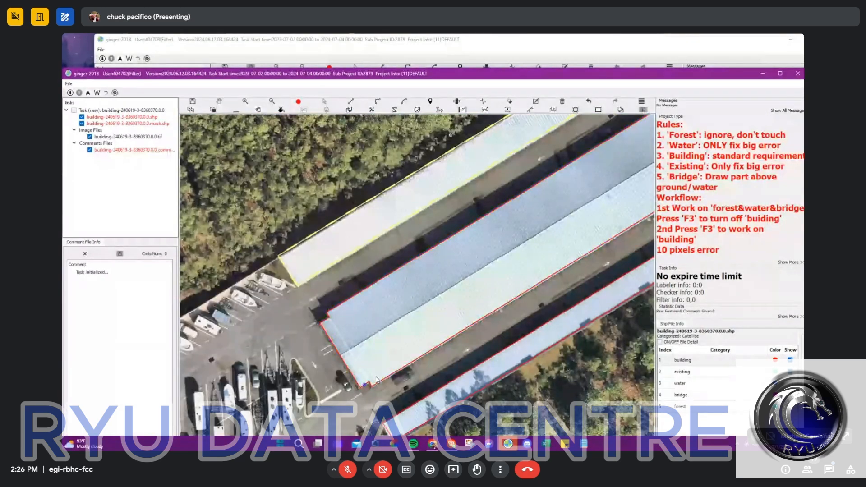
pyautogui.scroll(-2, 408, 365)
pyautogui.scroll(-3, 418, 310)
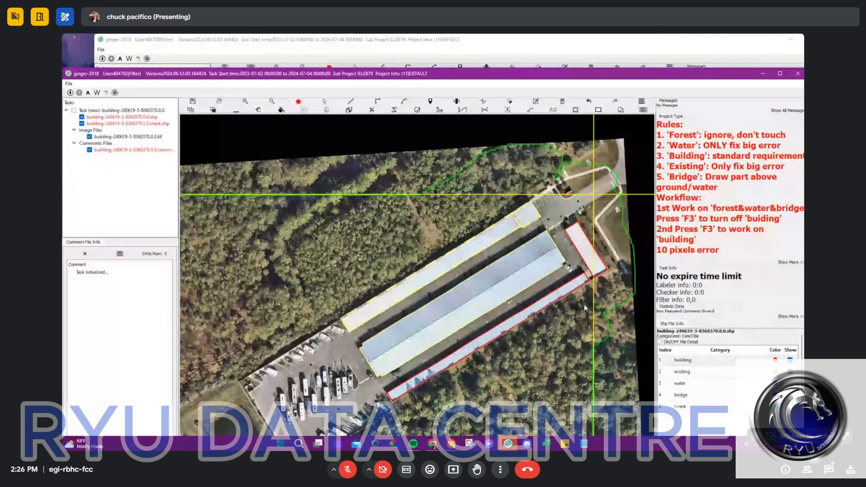
pyautogui.scroll(-2, 565, 320)
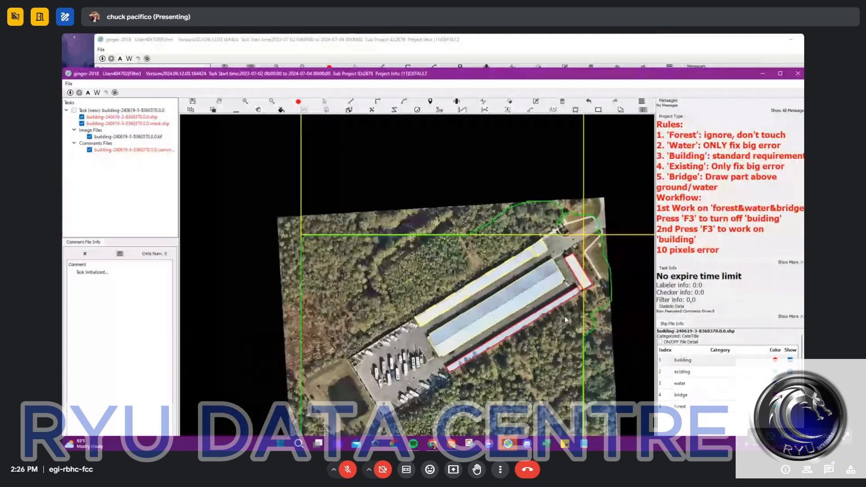
# Check the site with the building outlines hidden, show them again, dismiss the chat notification and reselect the wide central outline.
pyautogui.press('F3')
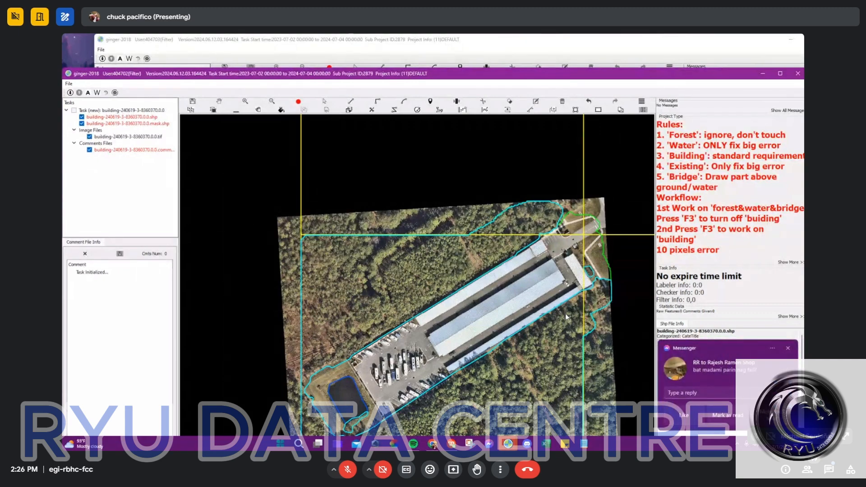
pyautogui.press('F3')
pyautogui.scroll(2, 565, 343)
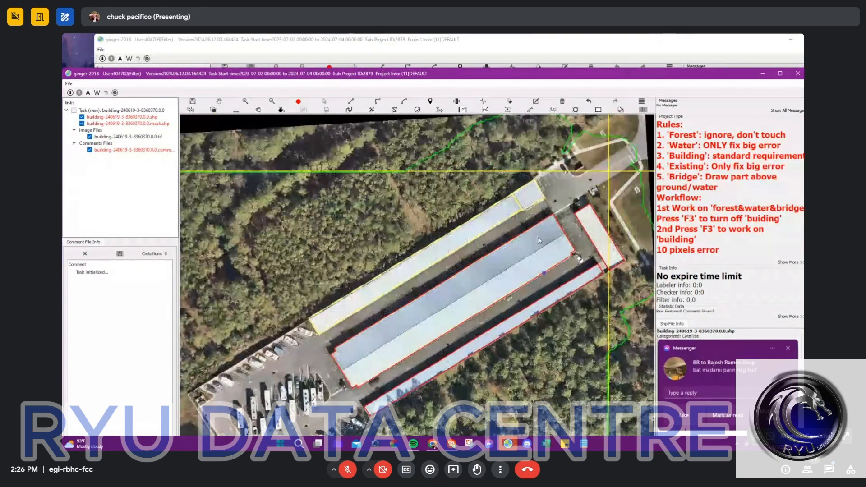
pyautogui.click(788, 348)
pyautogui.click(502, 215)
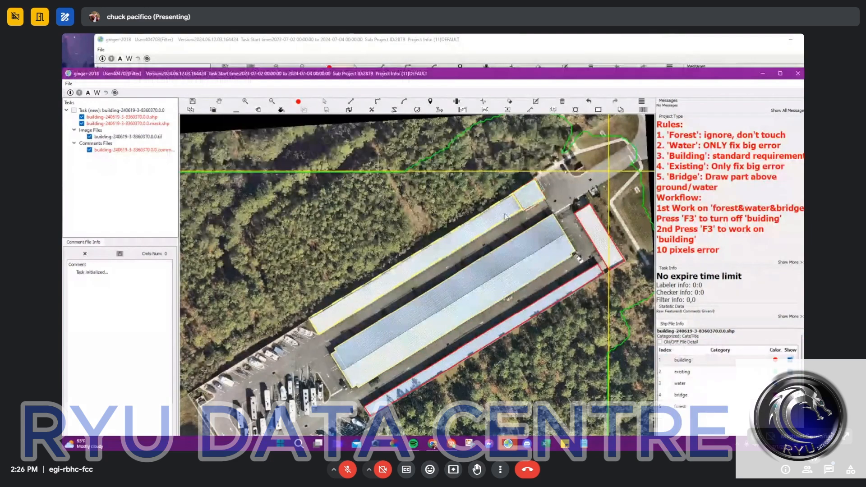
pyautogui.scroll(-2, 503, 215)
pyautogui.scroll(-2, 459, 245)
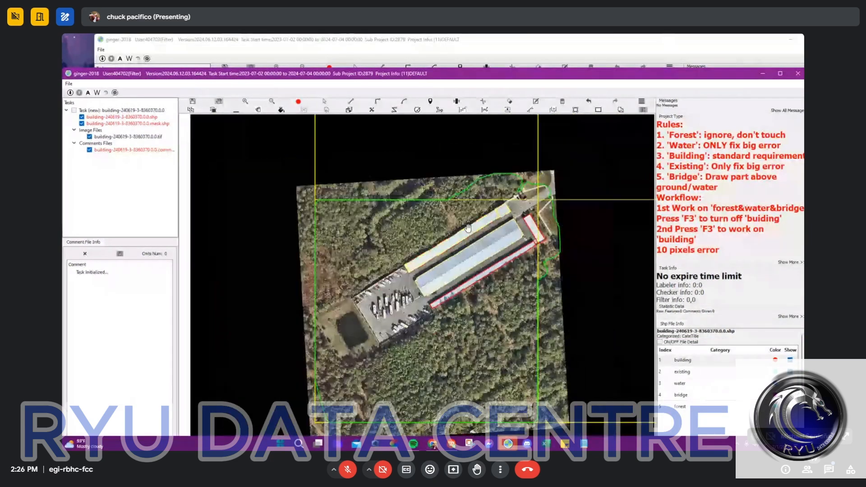
# Write the reply "isa pa ka chat e delete account mu ka saba" in the Messenger notification.
pyautogui.click(788, 348)
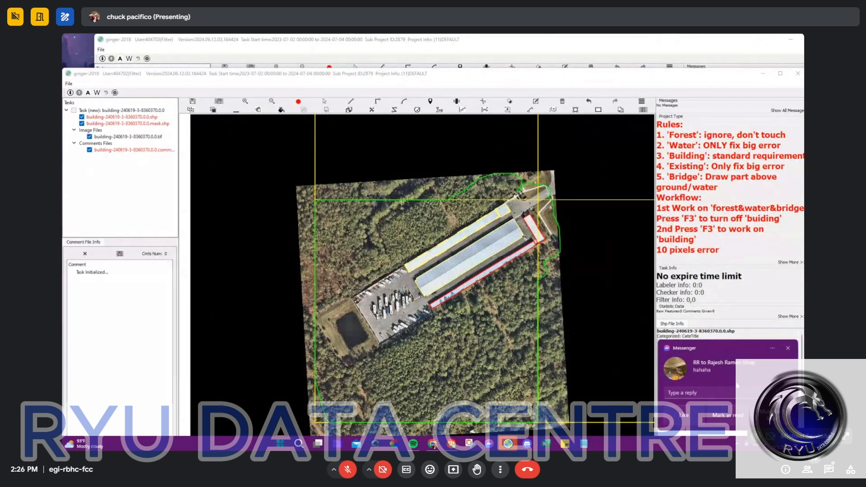
pyautogui.click(732, 389)
pyautogui.write('isa pa k')
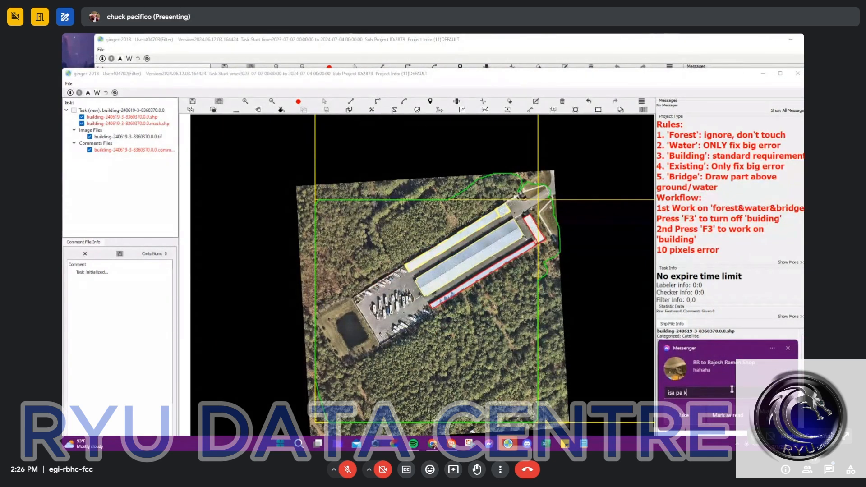
pyautogui.write('a chat e delete account mu ka saba')
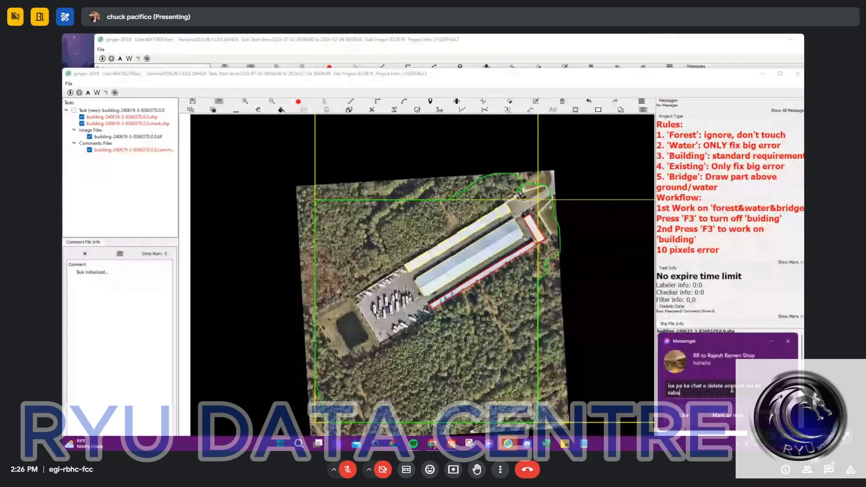